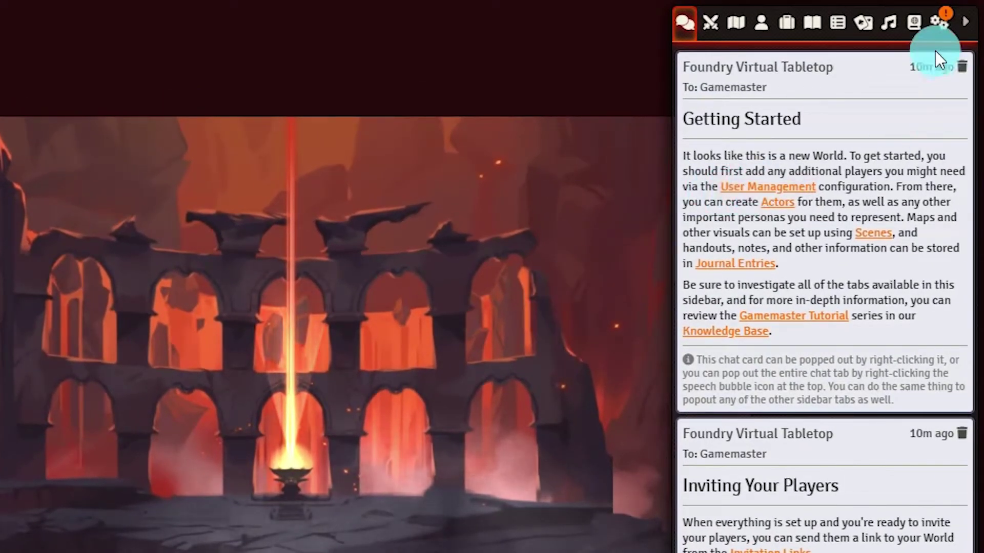
Open User Management from Game Settings and select the Gamemaster's existing password
click(935, 25)
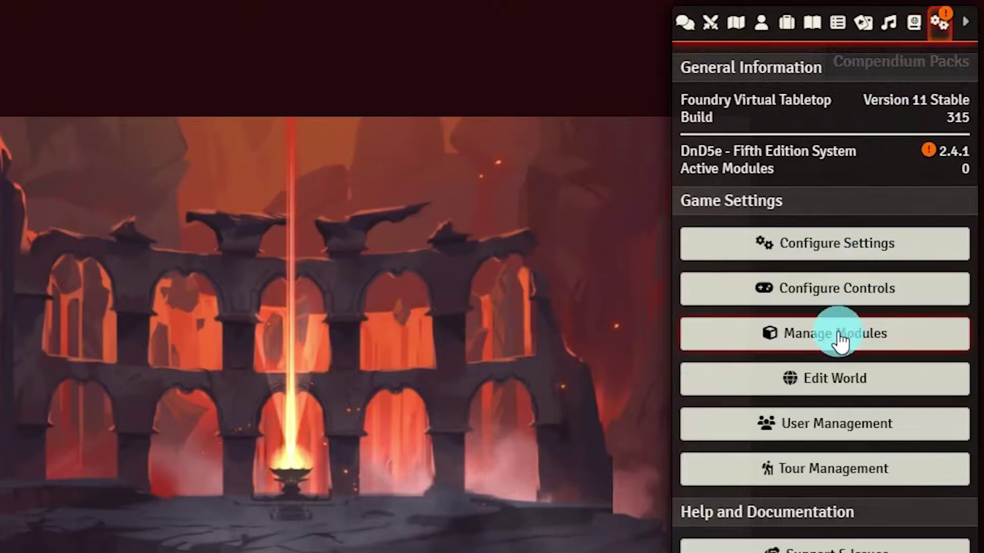
click(804, 433)
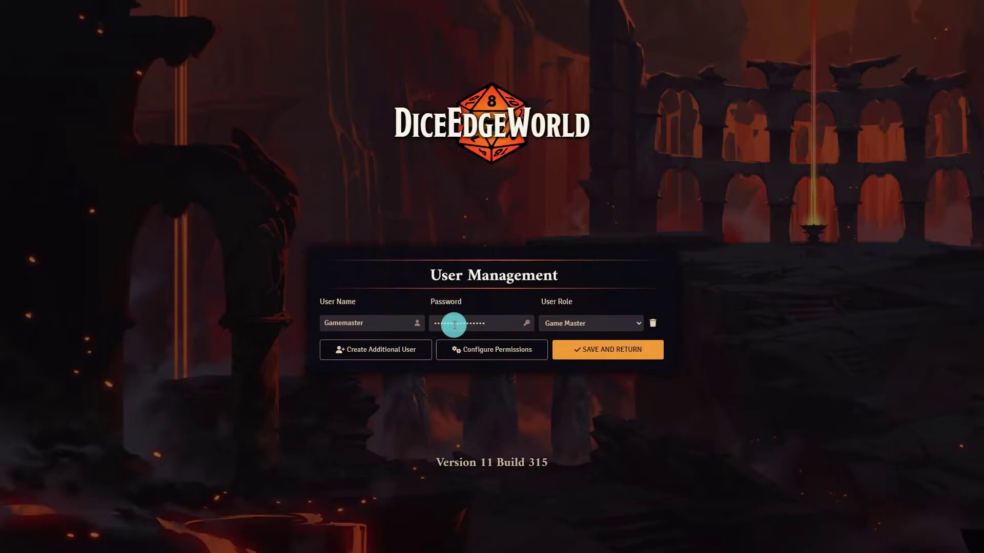
double_click(455, 324)
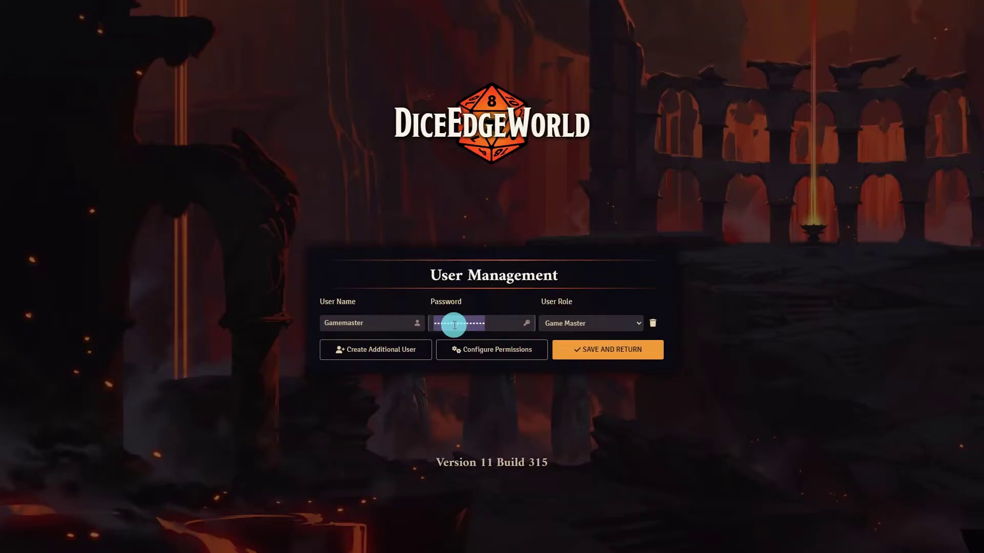
Give the Gamemaster a new password and add a second user with its own password as a Player
text(123)
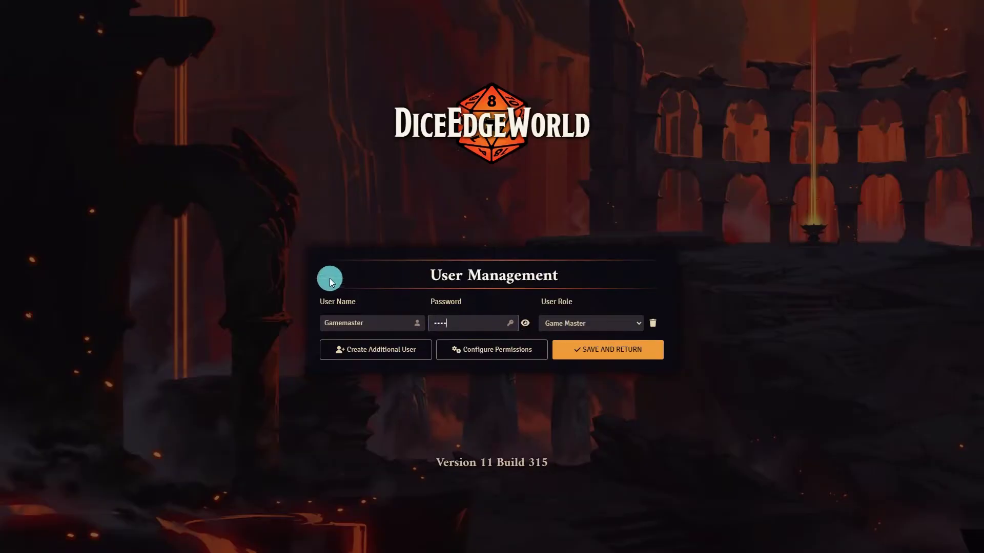
click(323, 277)
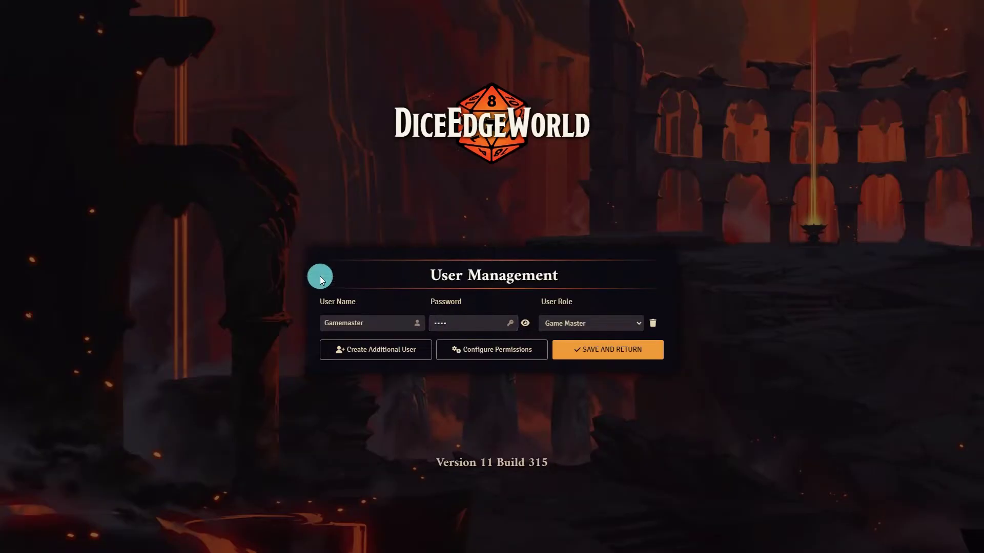
click(367, 359)
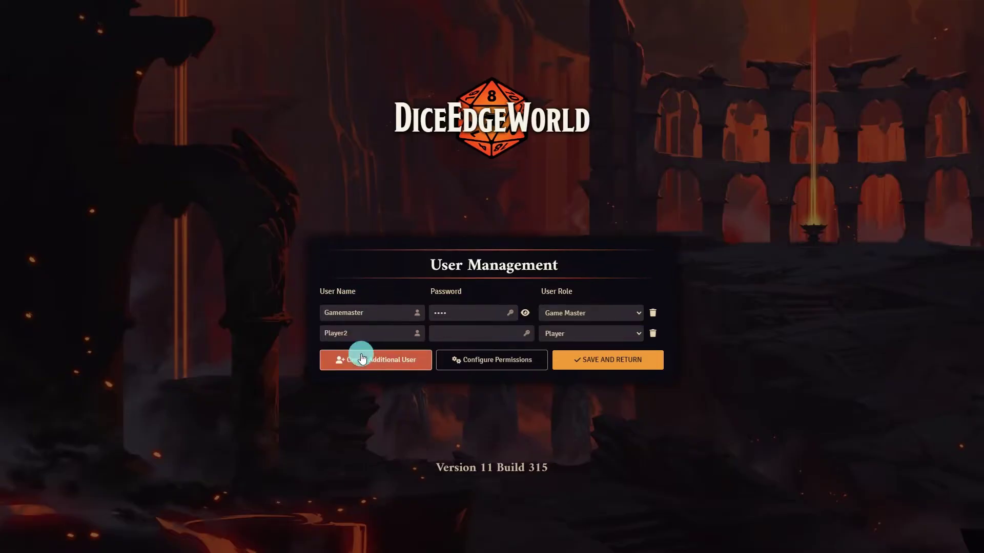
click(446, 333)
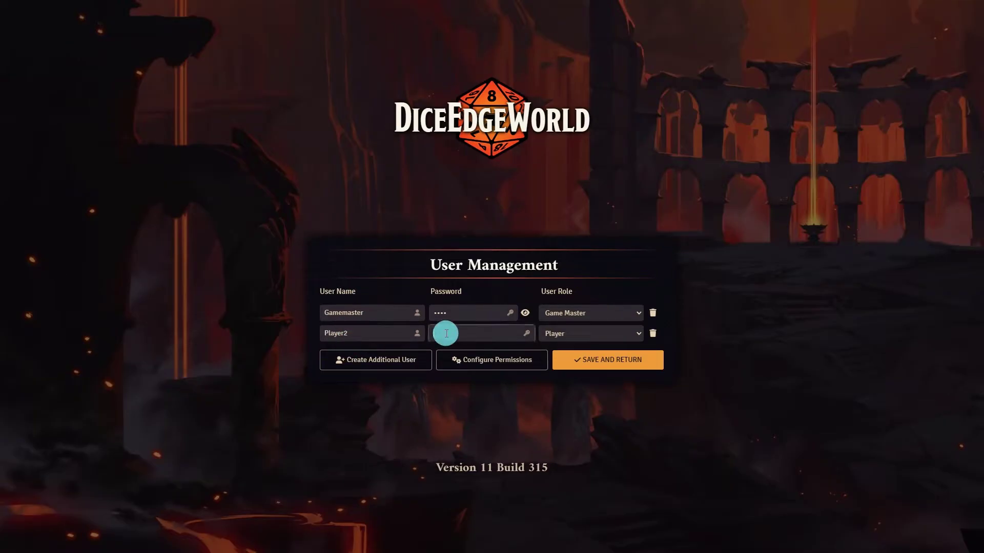
text(1234)
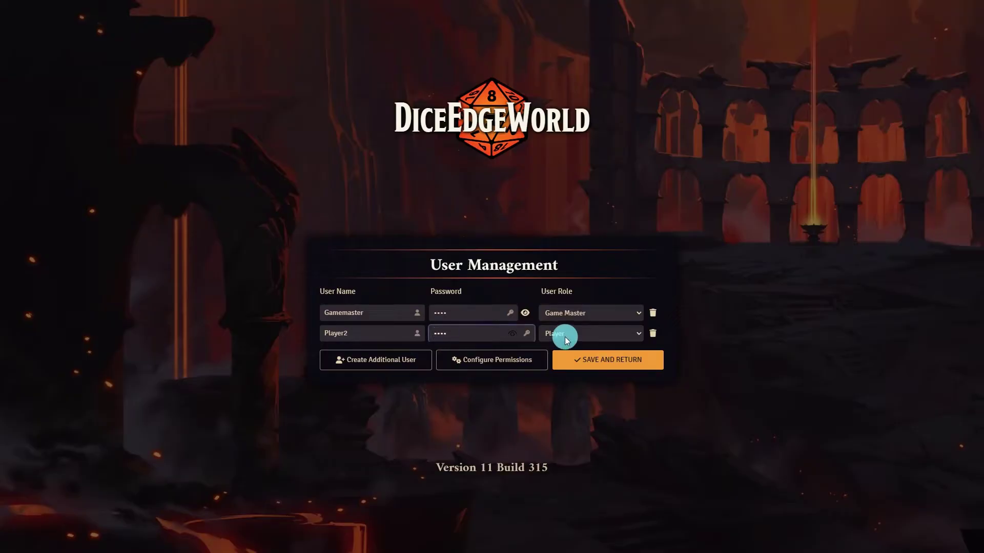
click(575, 338)
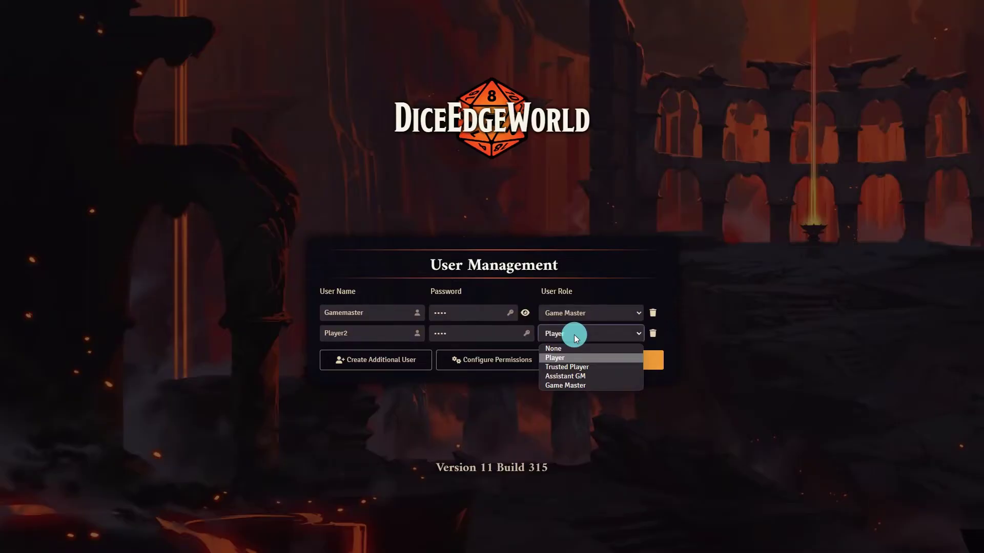
click(574, 334)
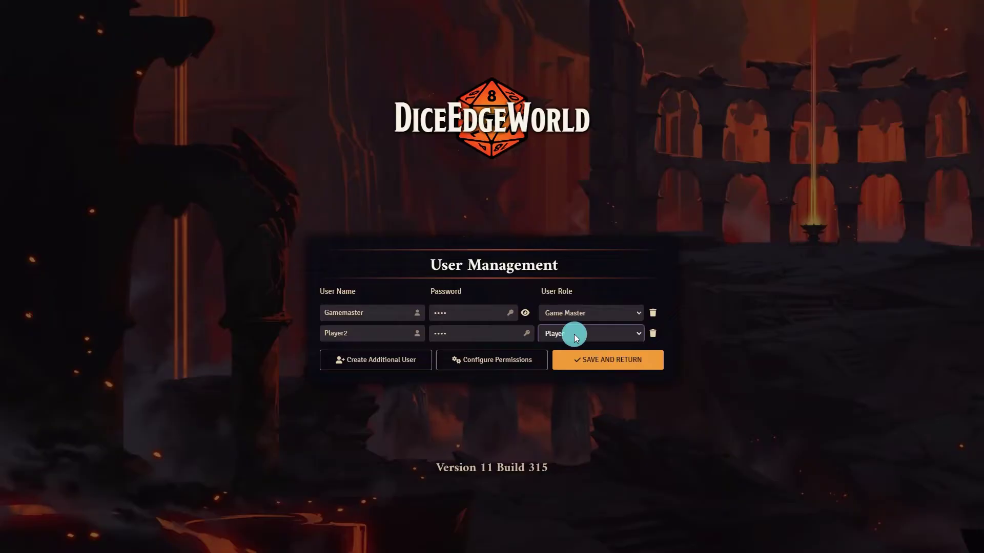
Look through the role permission list in Configure Permissions and save the configuration
click(500, 365)
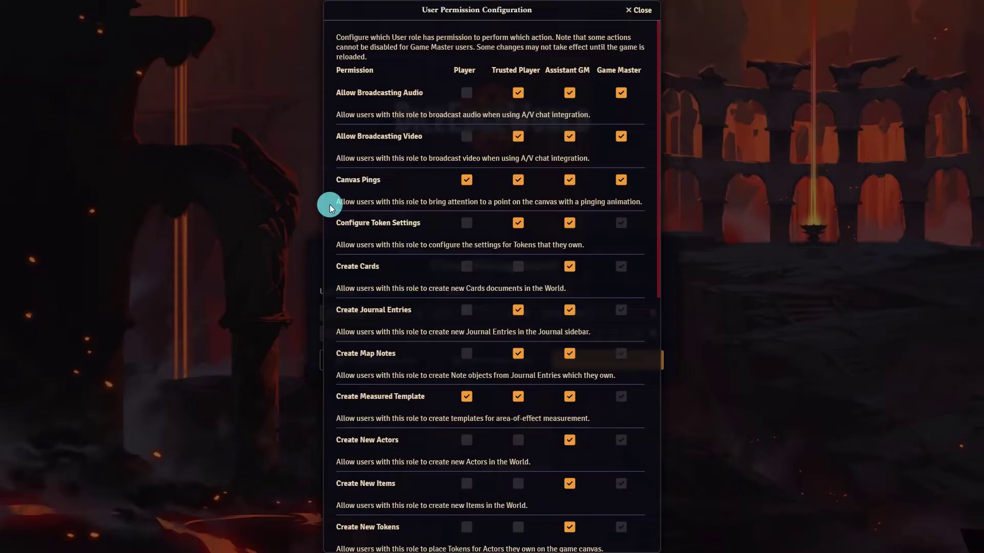
scroll(330, 205, down, 6)
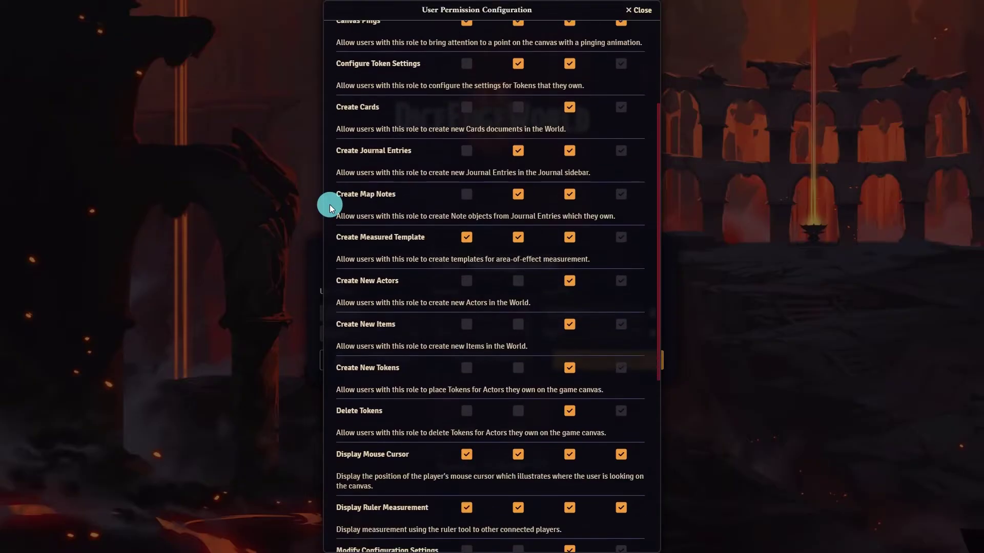
scroll(330, 204, down, 3)
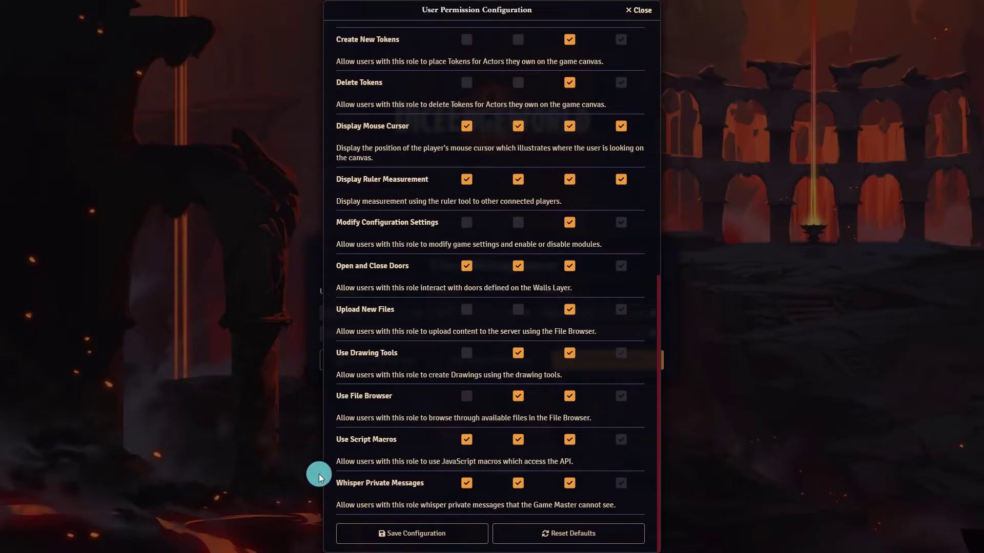
click(386, 535)
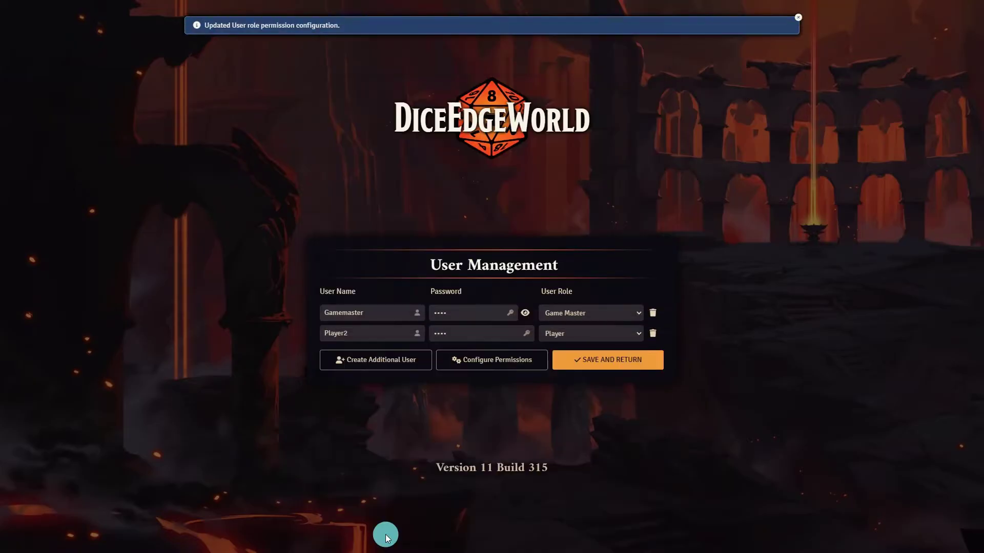
Save the users, then rejoin the world as Gamemaster using its password
click(612, 365)
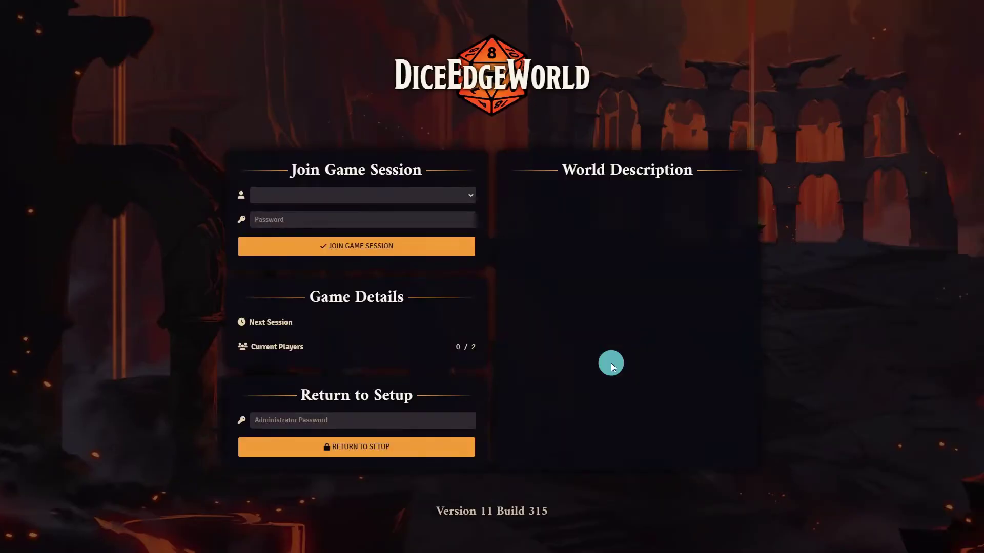
click(365, 196)
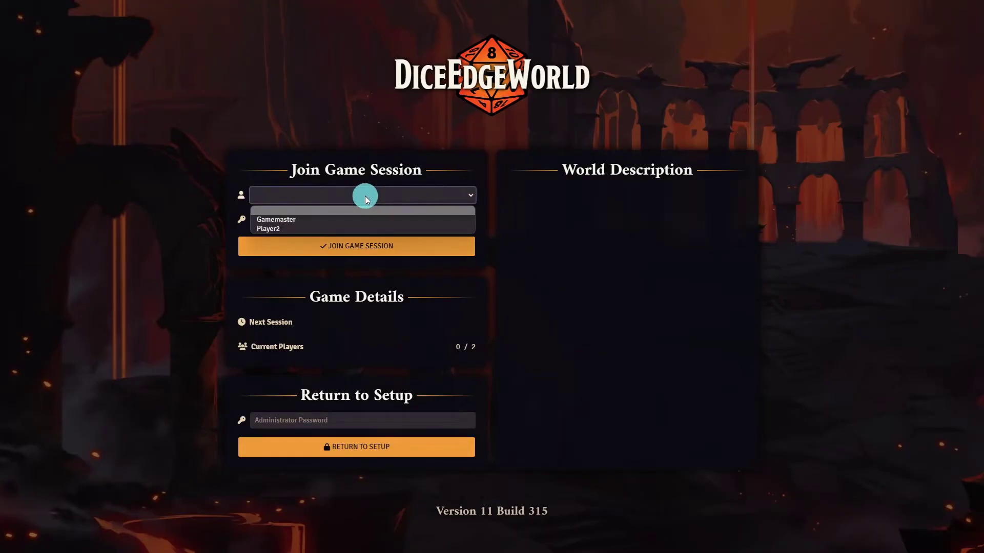
click(302, 221)
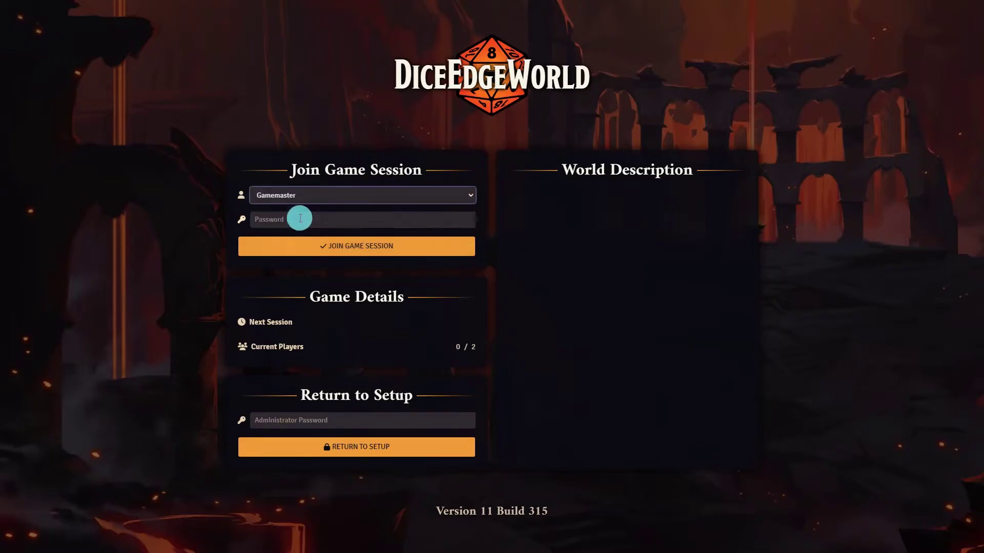
click(300, 220)
text(pass)
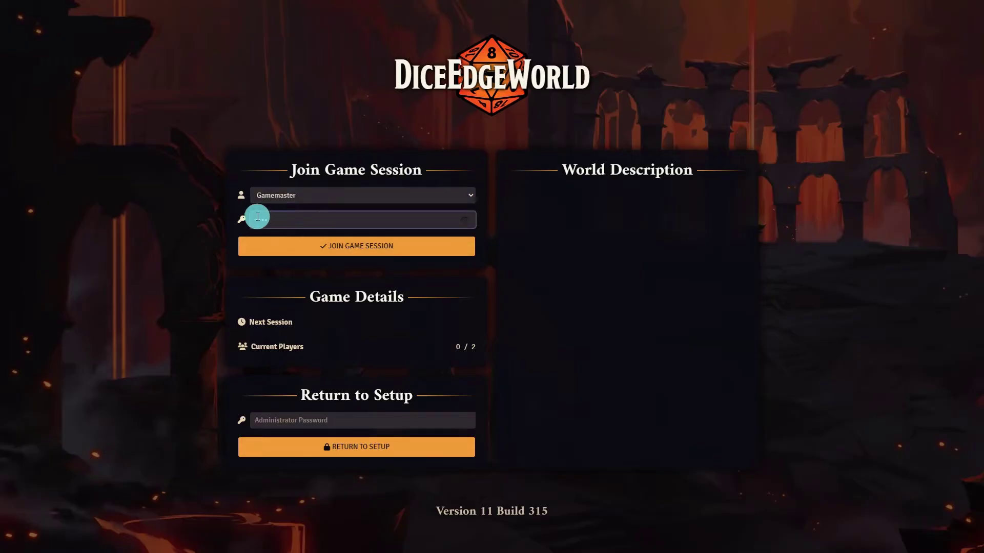
click(291, 247)
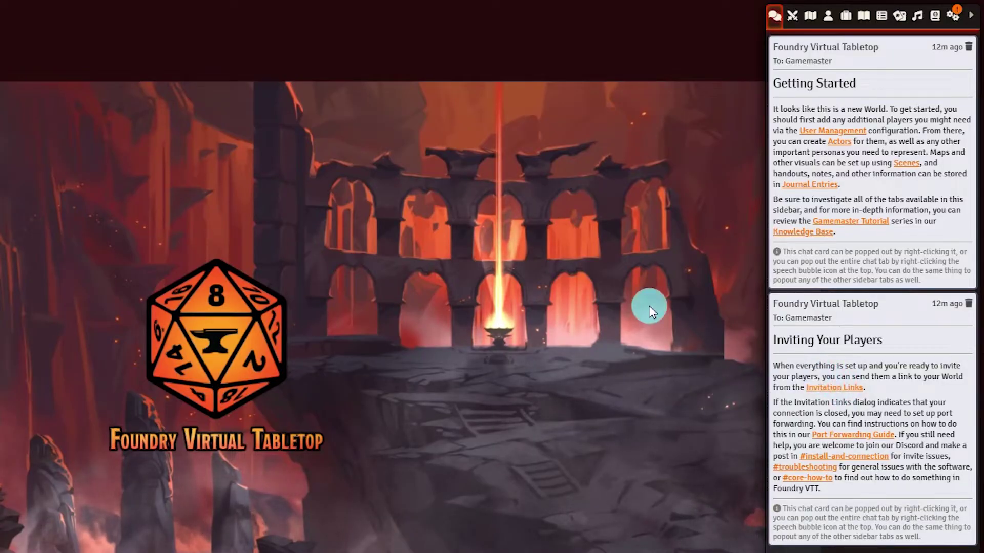
click(954, 16)
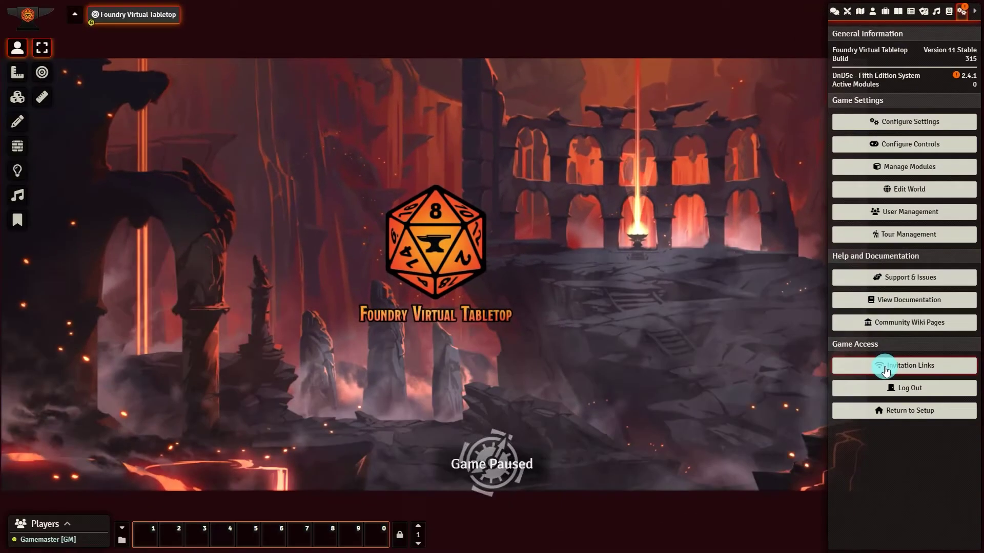
click(839, 515)
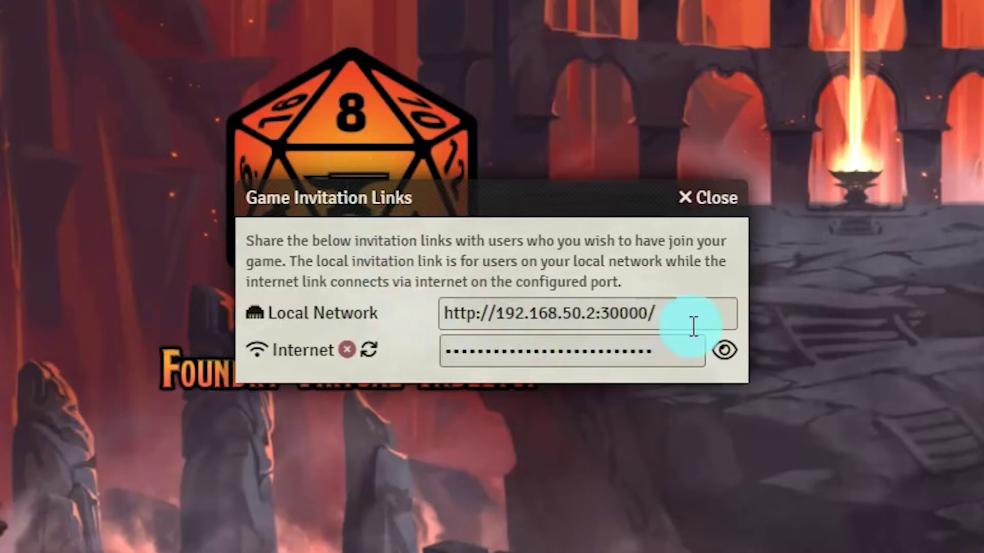
mouse_move(384, 359)
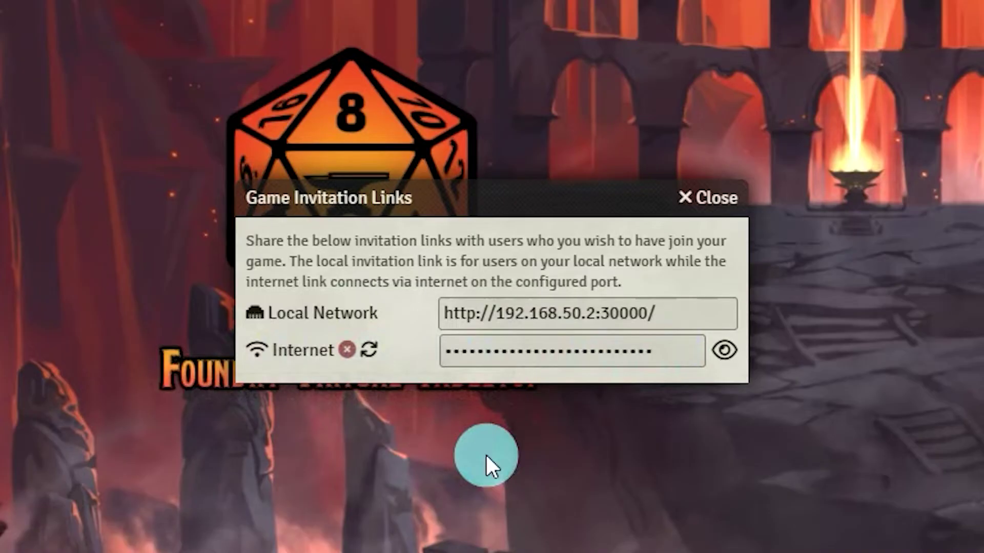
mouse_move(341, 355)
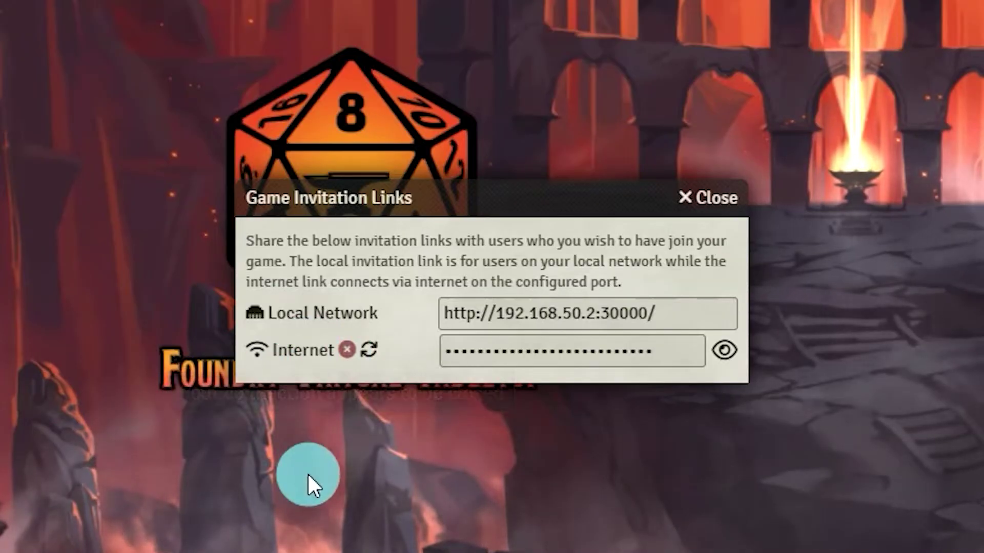
click(705, 204)
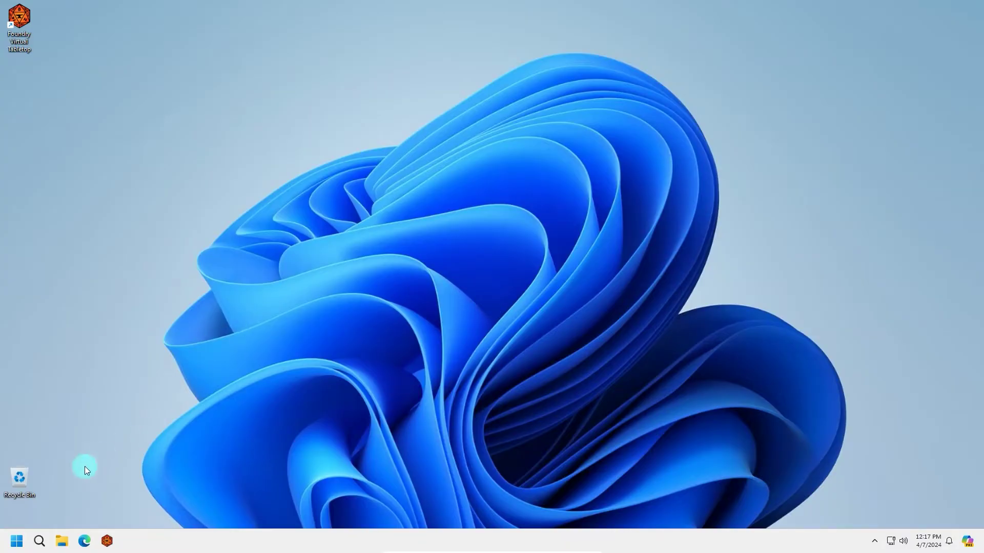
Launch Command Prompt via a 'cmd' search and run ipconfig, showing IPv4 192.168.50.77 and gateway 192.168.50.1
click(17, 541)
text(cmd)
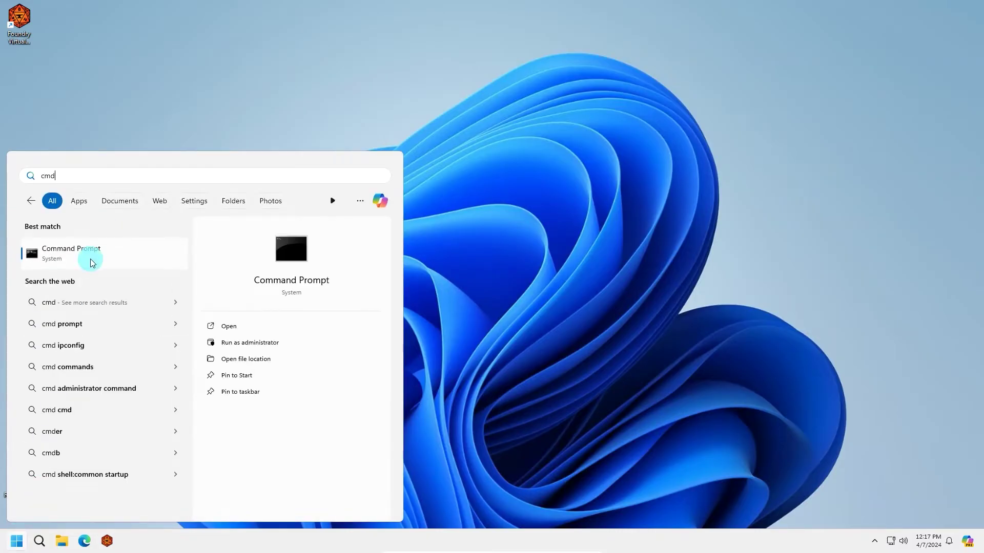
click(87, 256)
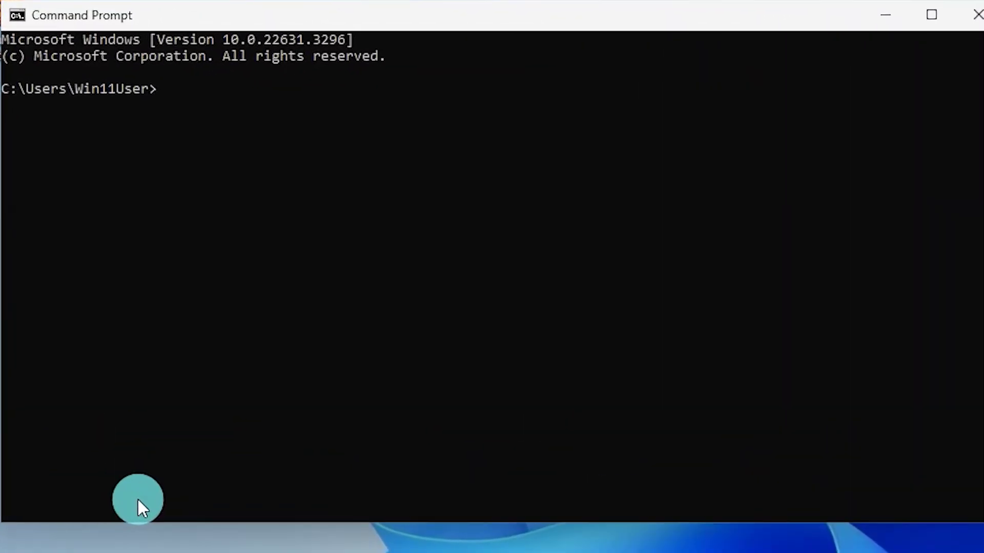
text(ipconfig)
key(Return)
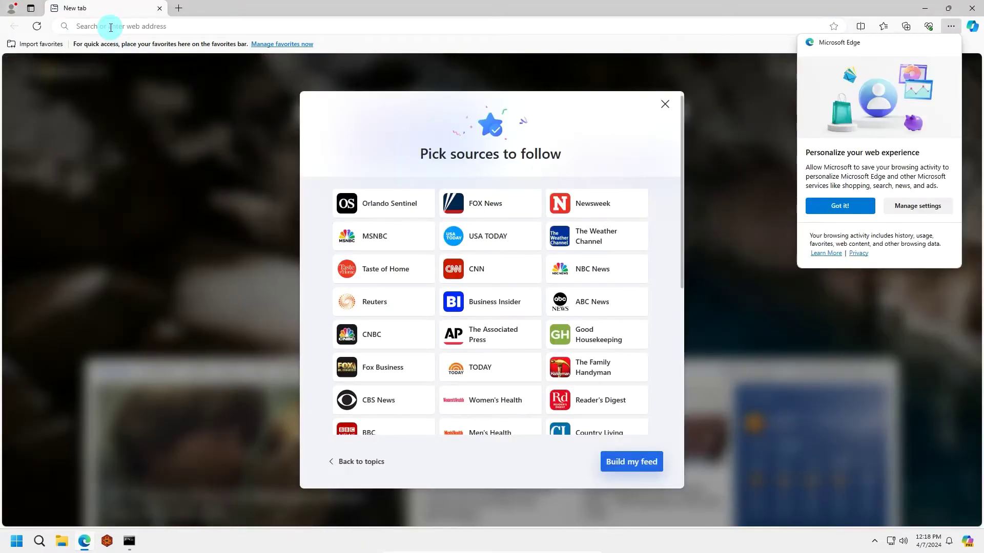
Sign in to the router admin at 192.168.50.1 without saving the password, and go to LAN settings
click(111, 28)
text(192.168.50.1)
key(Return)
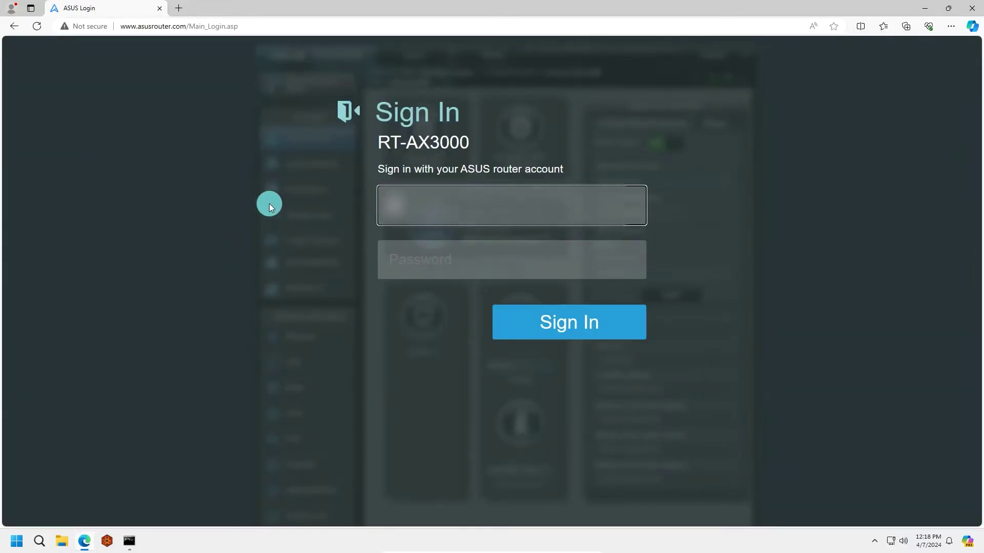
key(Tab)
text(••••)
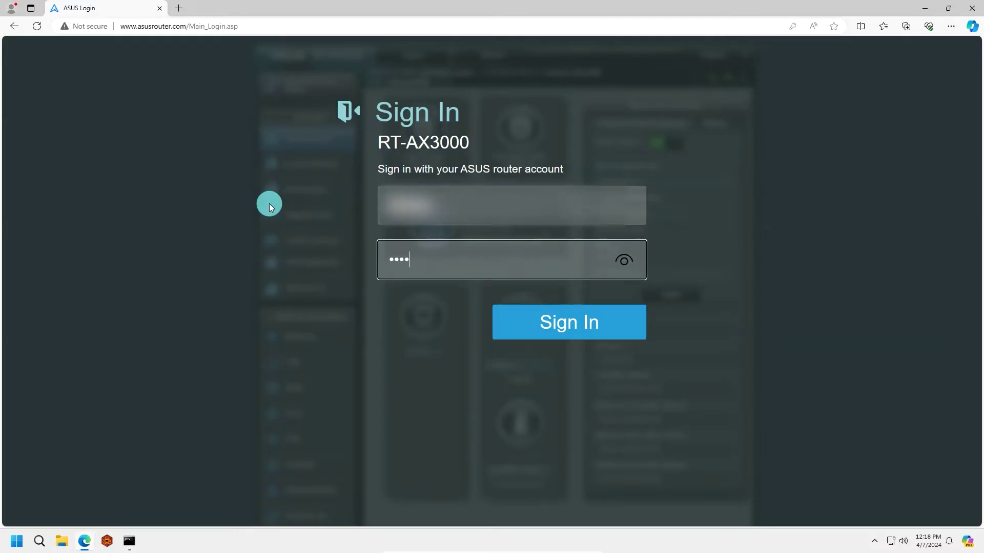
text(••••••••)
key(Return)
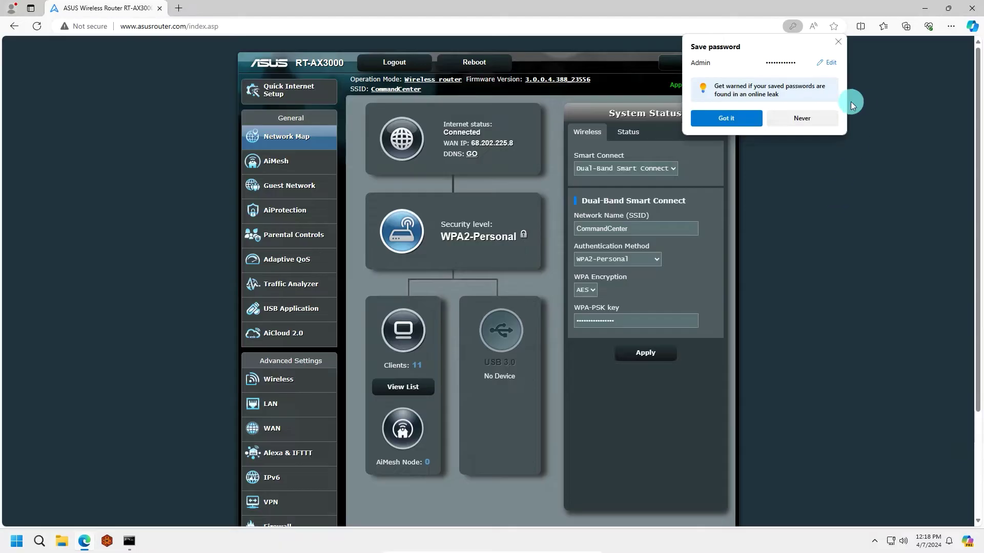
click(810, 115)
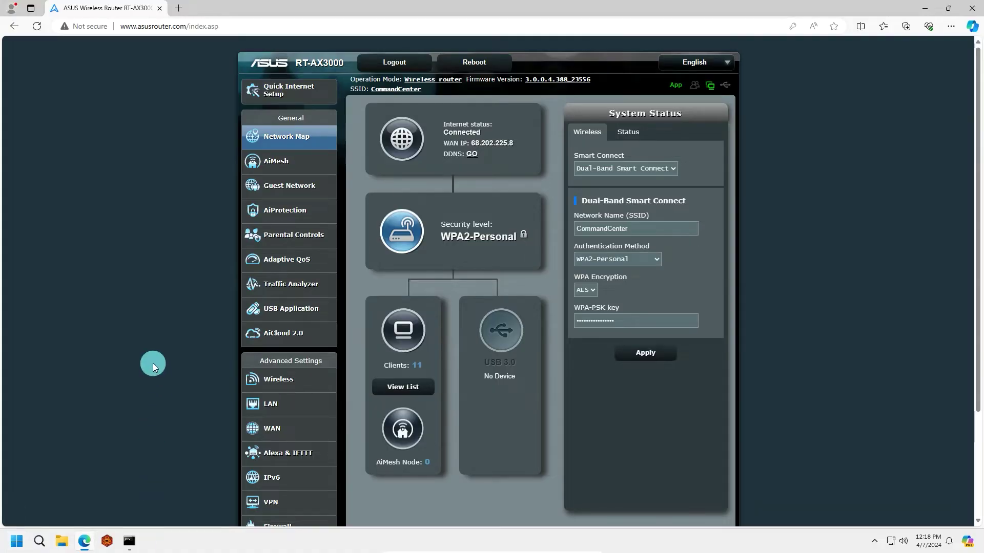
scroll(264, 293, down, 3)
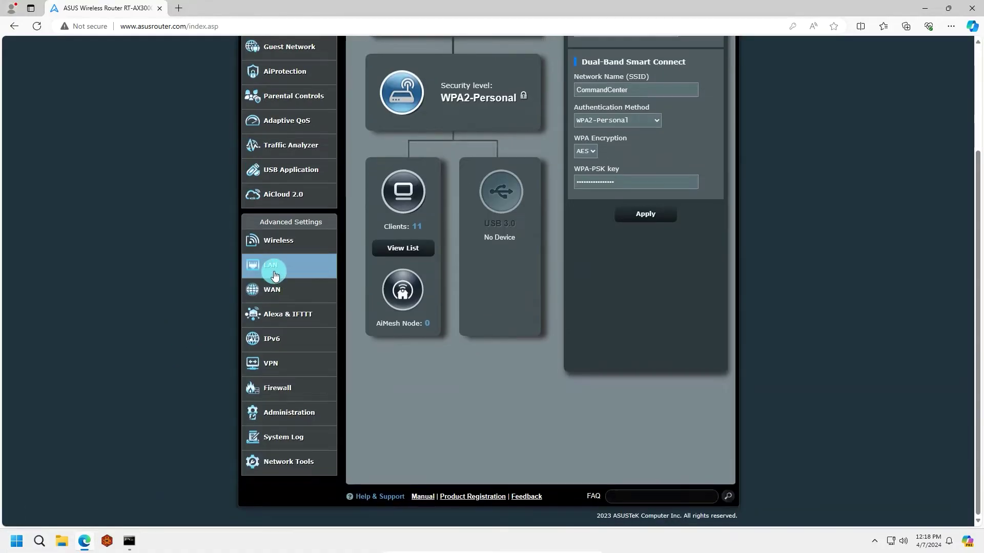
click(272, 267)
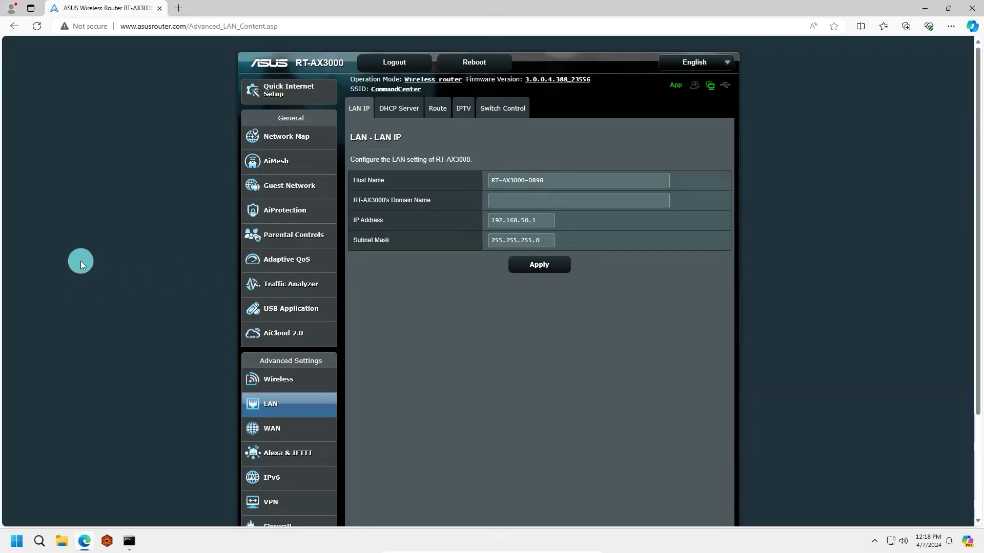
Go to the DHCP Server tab and scroll down to the Manual Assignment IP field
click(397, 118)
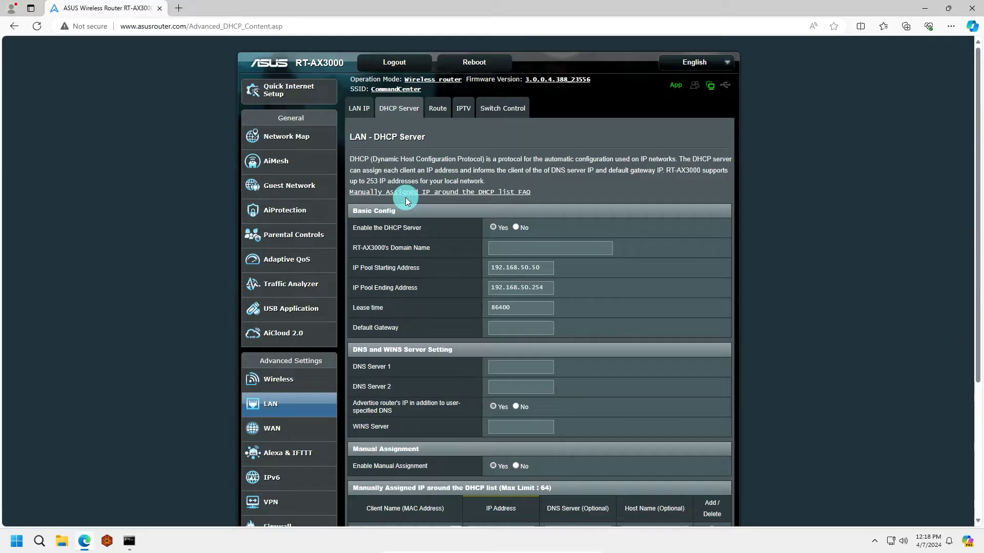
scroll(407, 198, down, 3)
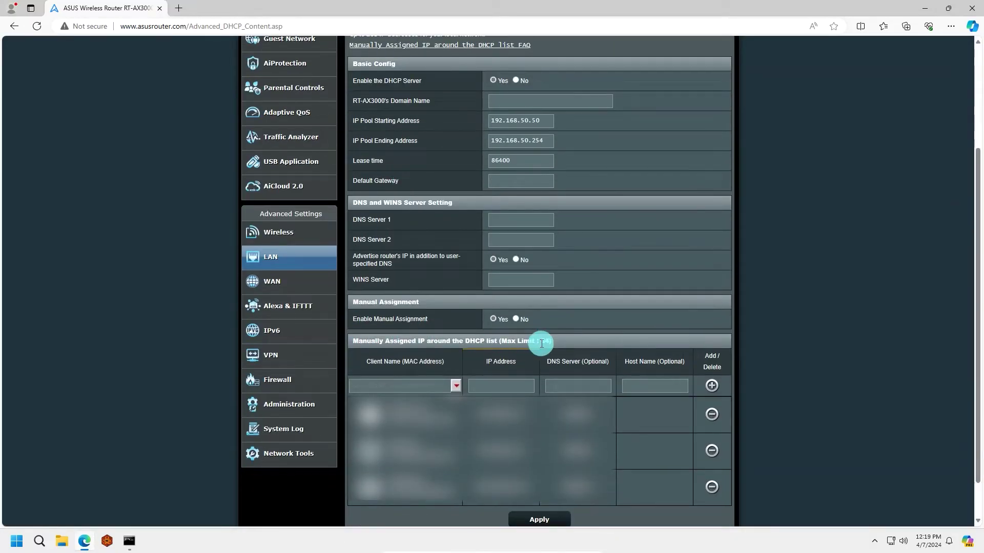
scroll(541, 343, down, 1)
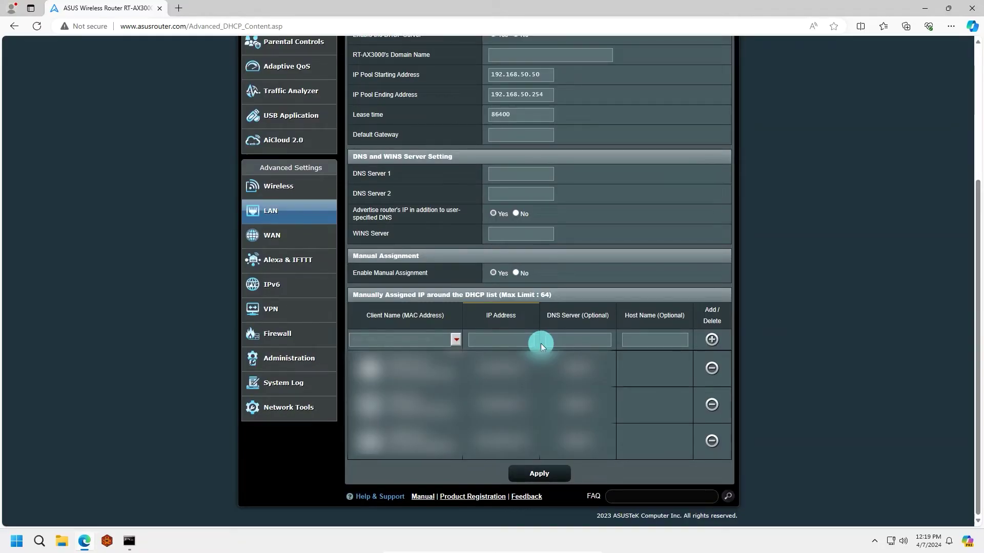
click(479, 341)
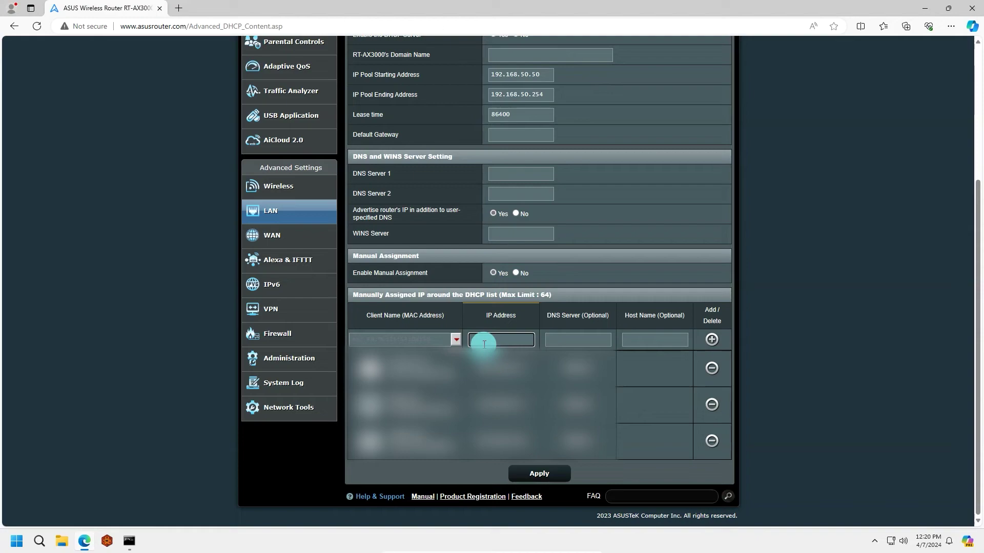
Check the PC name on the System About page, then minimize Settings
right_click(24, 541)
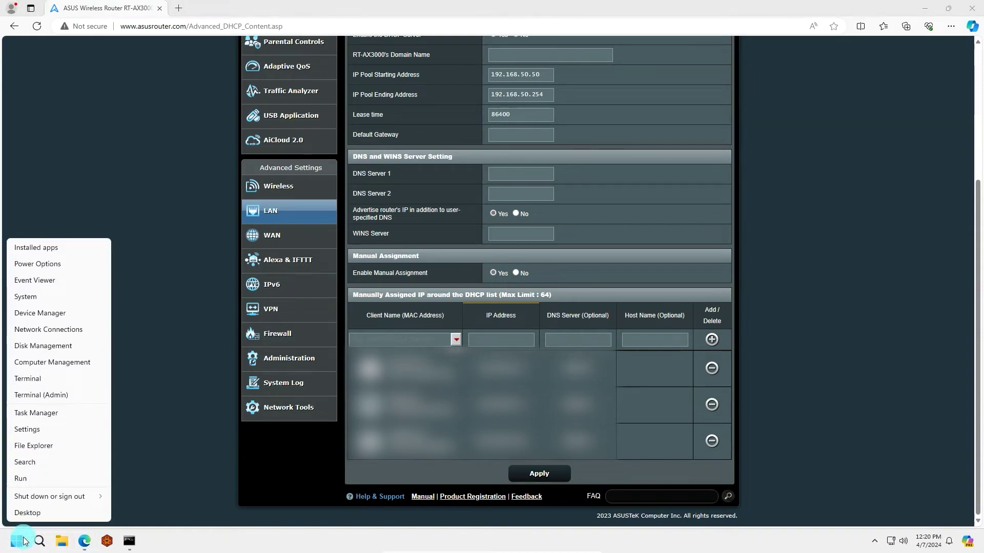
click(60, 302)
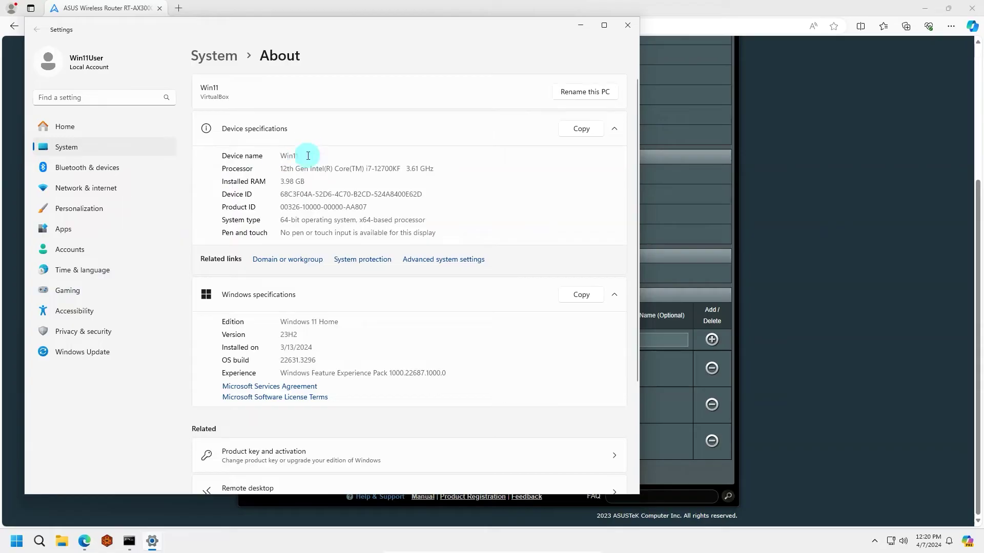
click(586, 29)
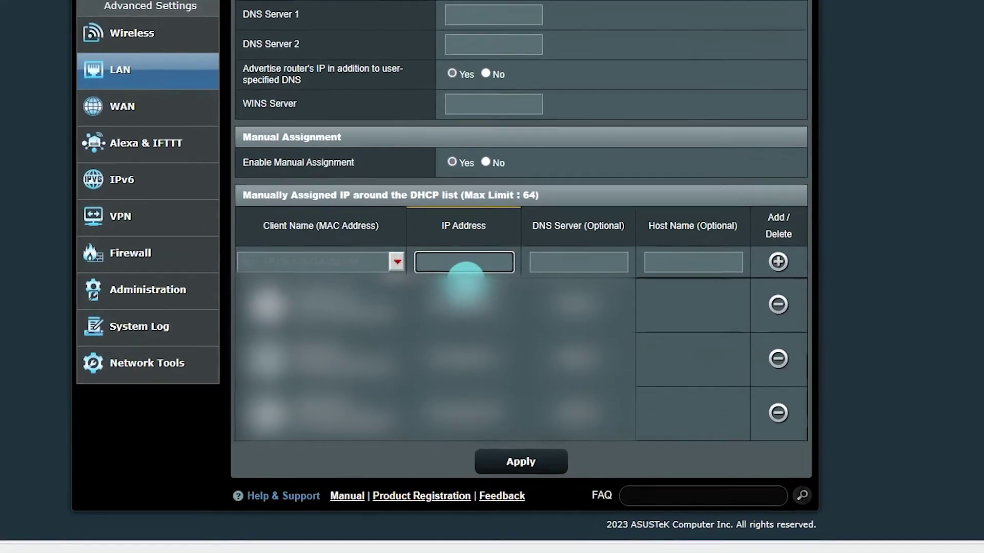
Reserve 192.168.50.77 for the Win11 client in the manual DHCP list and apply
click(397, 262)
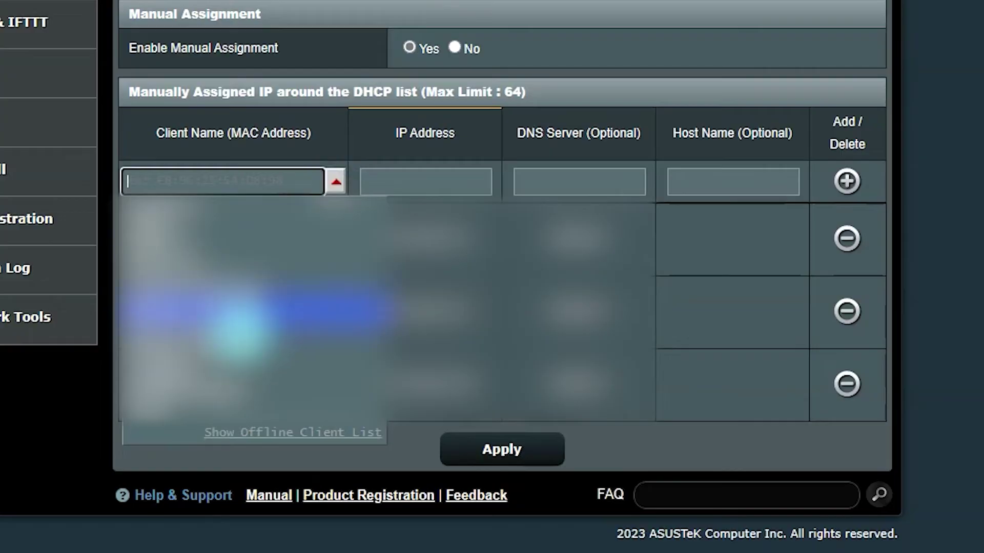
click(203, 418)
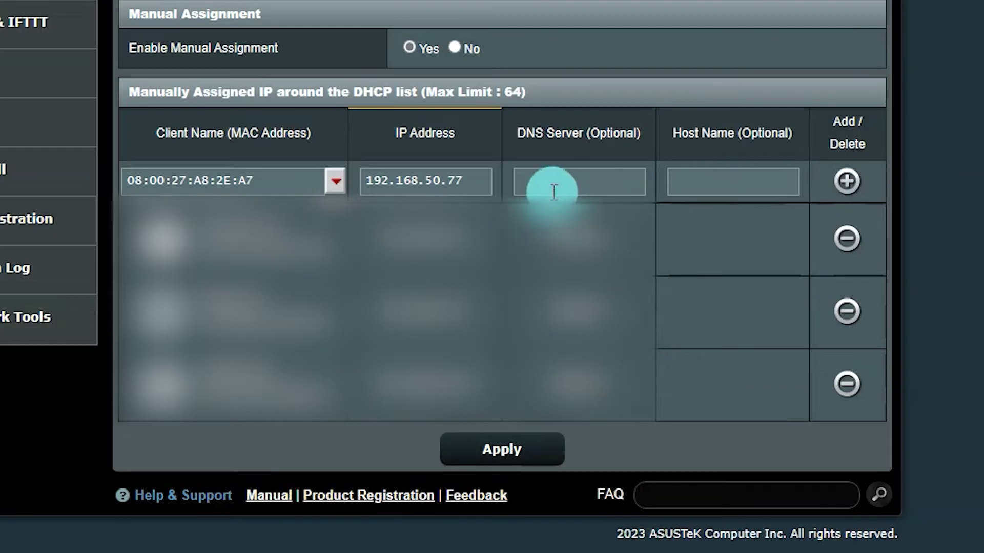
click(849, 182)
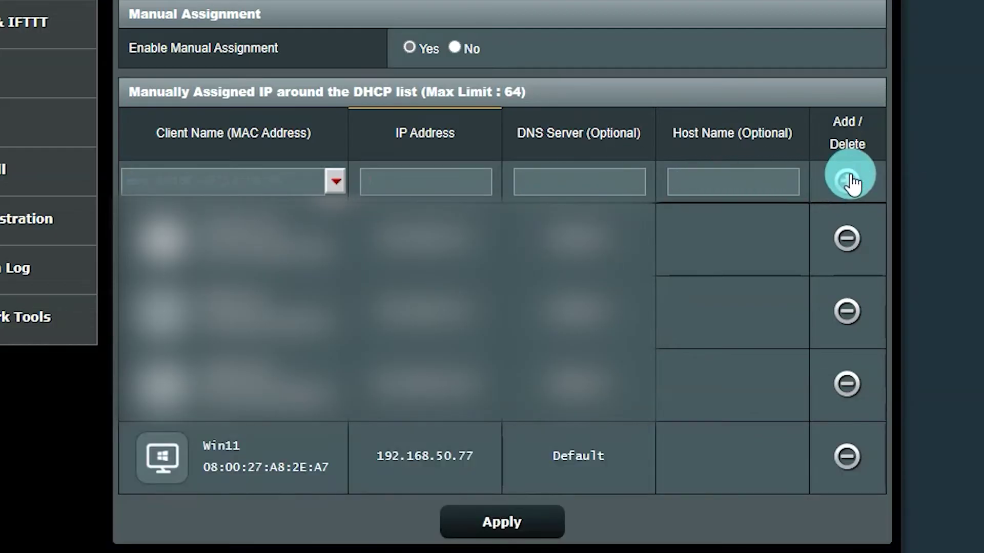
scroll(494, 318, down, 2)
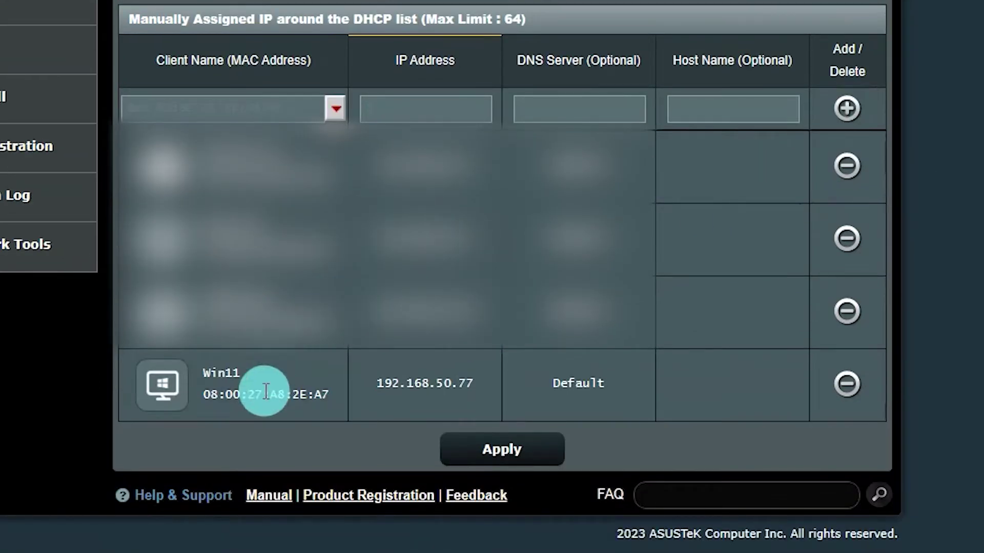
click(517, 454)
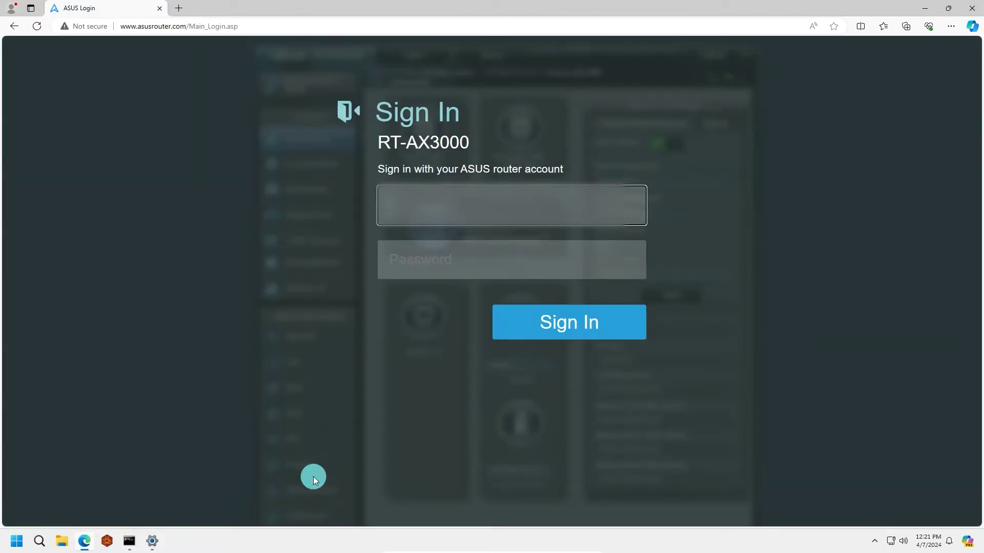
Rerun ipconfig in the restored Command Prompt to confirm 192.168.50.77 is still assigned
click(428, 219)
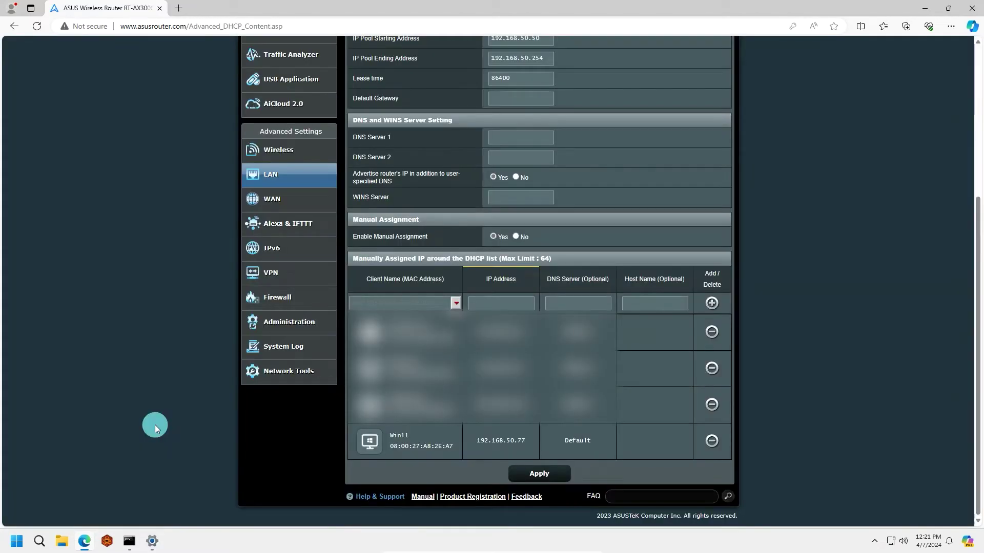
click(129, 541)
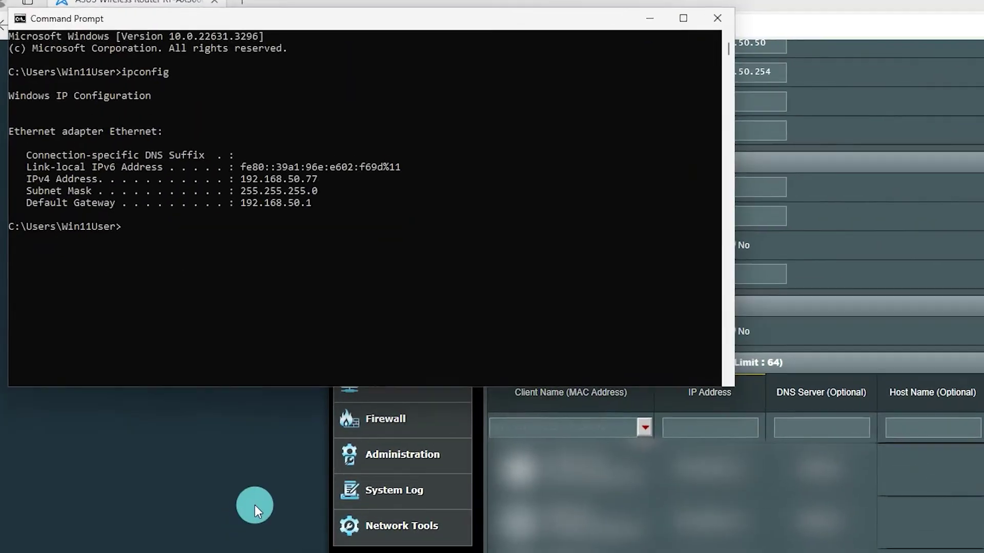
text(ipco)
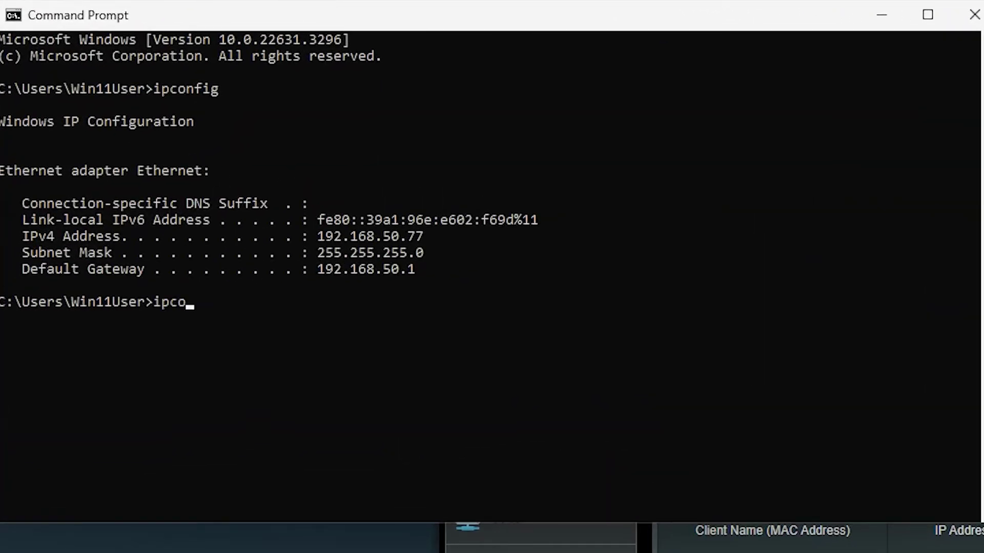
text(nfig)
key(Return)
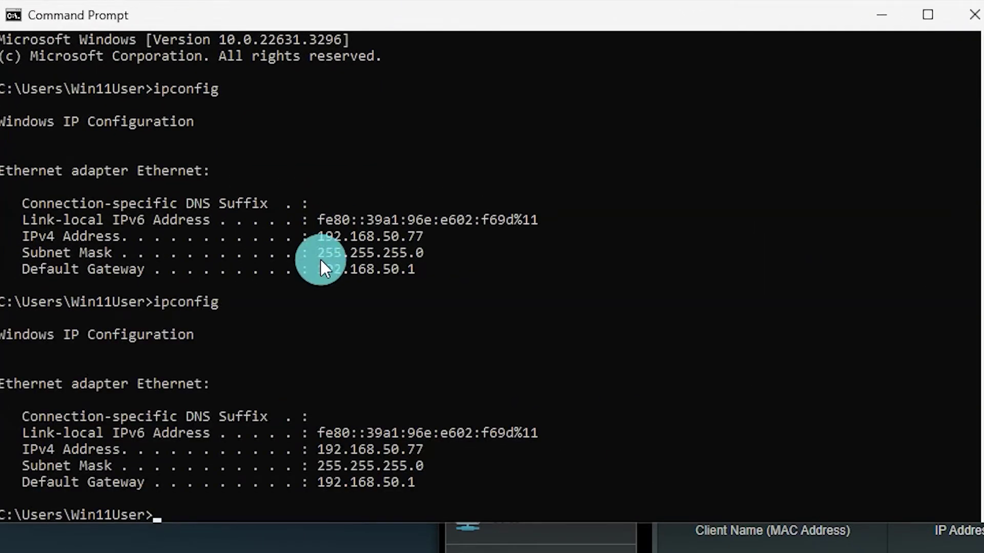
scroll(272, 324, down, 2)
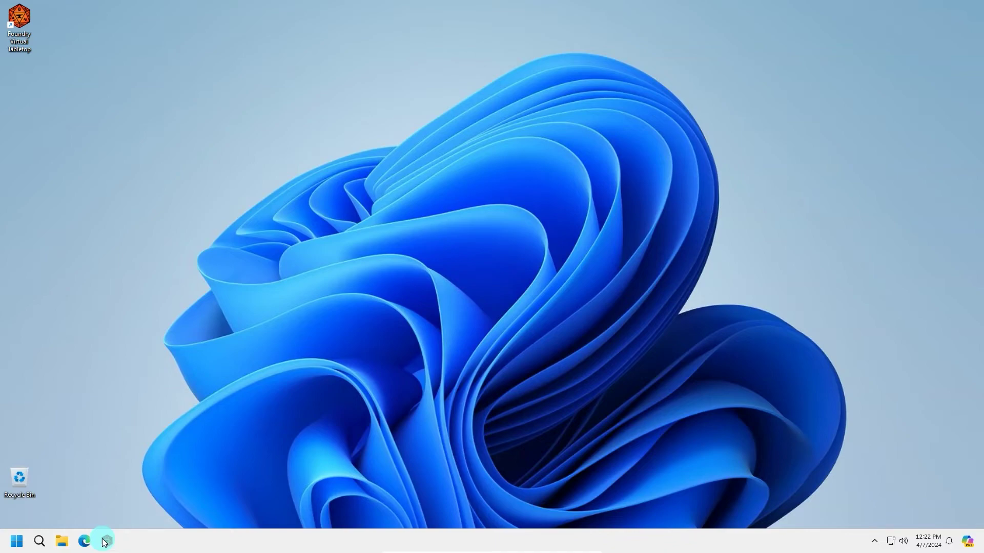
Run ipconfig in a fresh Command Prompt: IPv4 192.168.50.77, mask 255.255.255.0, gateway 192.168.50.1
click(22, 544)
text(cmd)
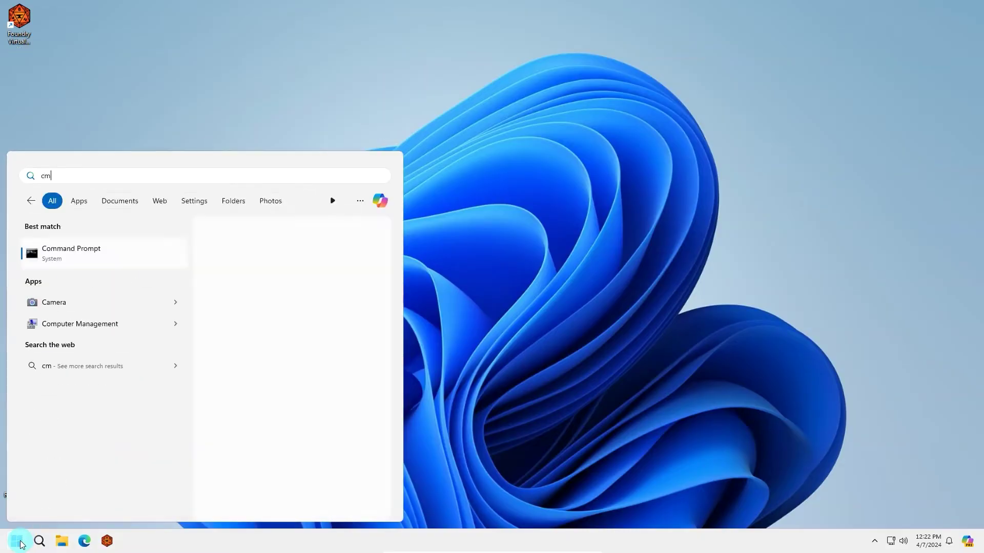
key(Return)
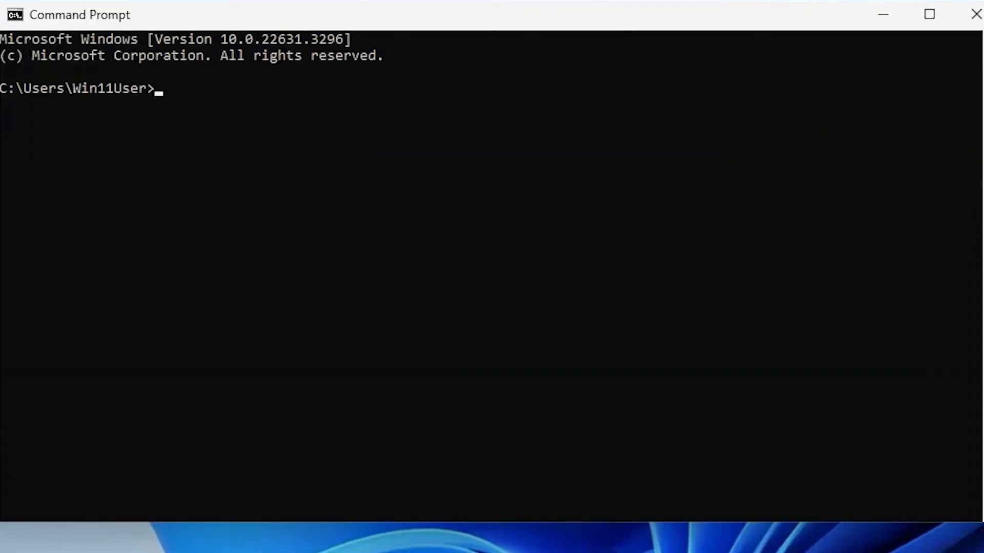
text(ipconfig)
key(Return)
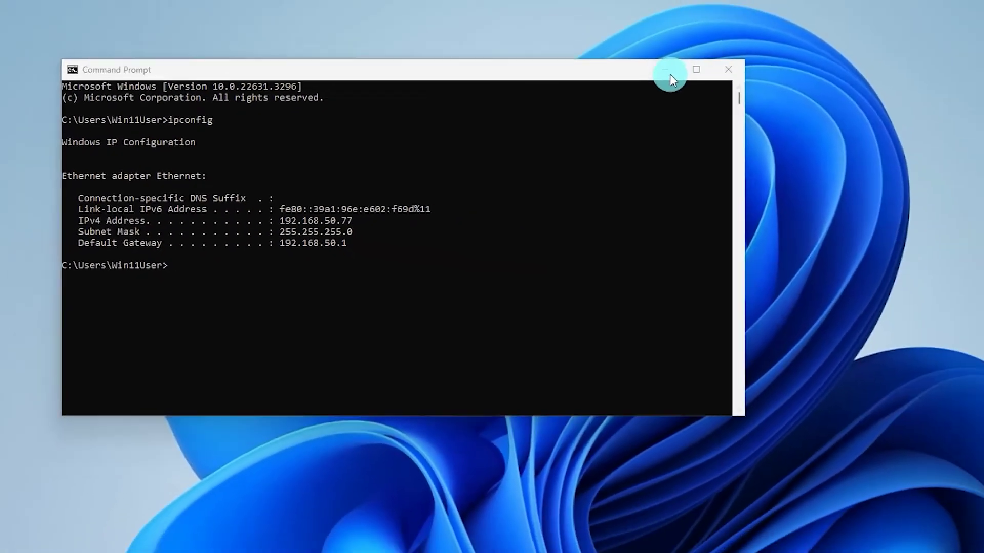
Set the command window aside and open Control Panel from the Windows search
click(670, 74)
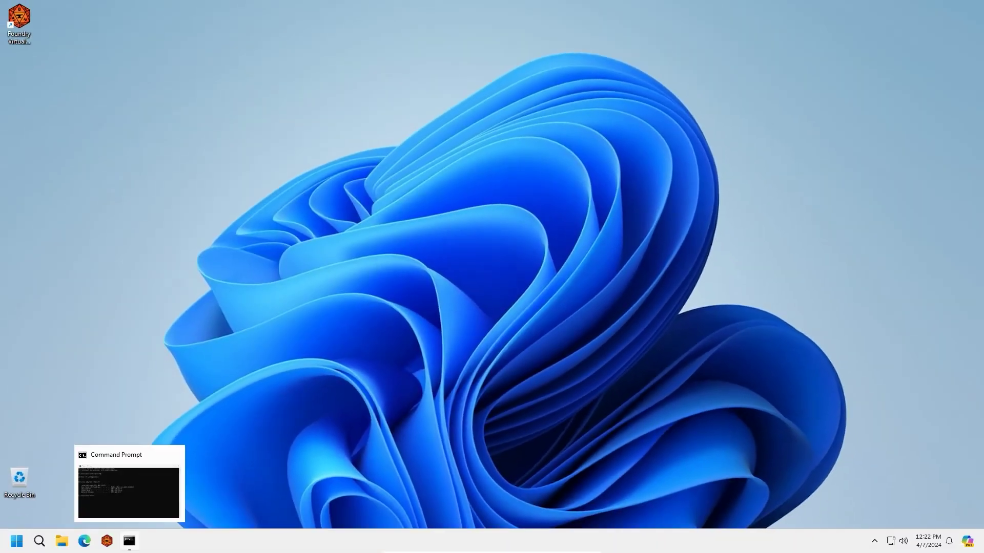
click(12, 539)
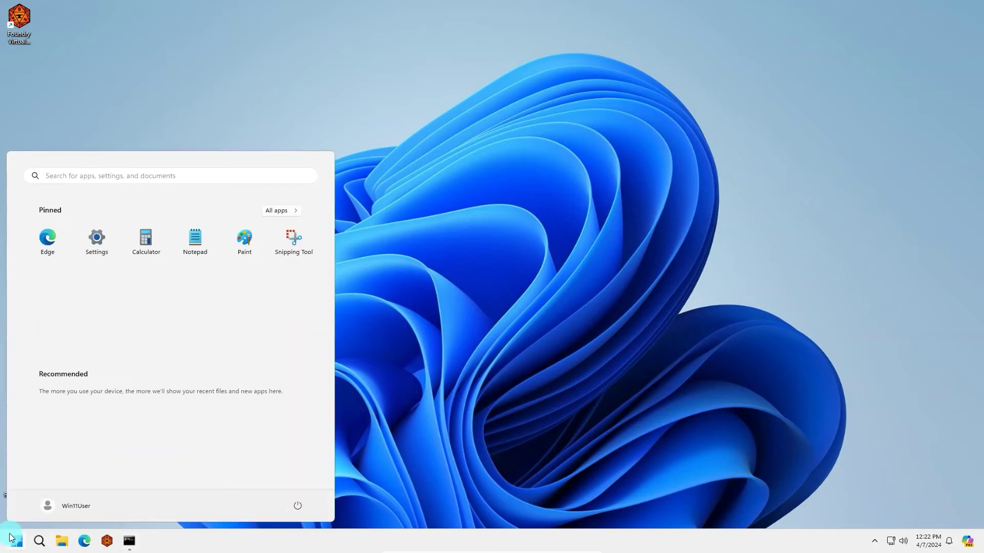
text(contr)
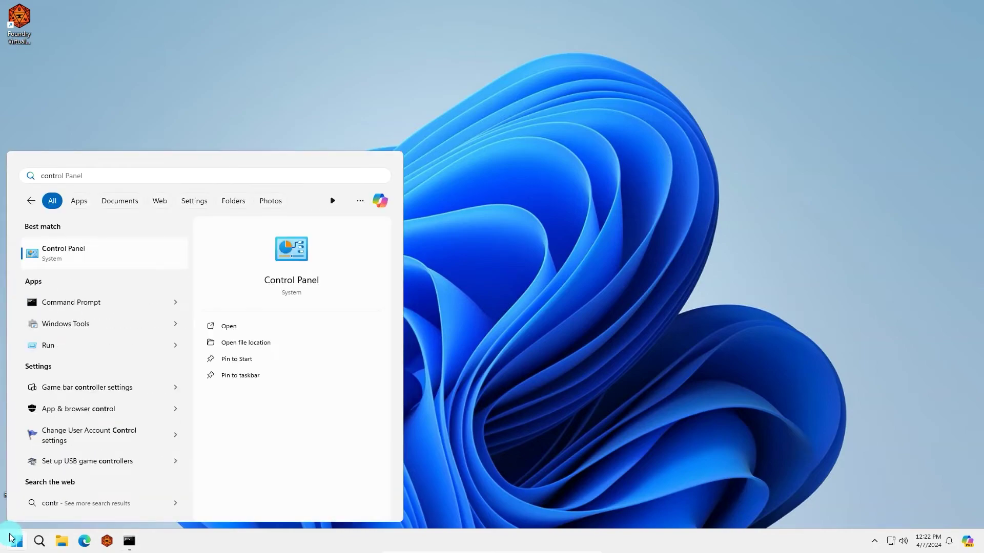
click(92, 251)
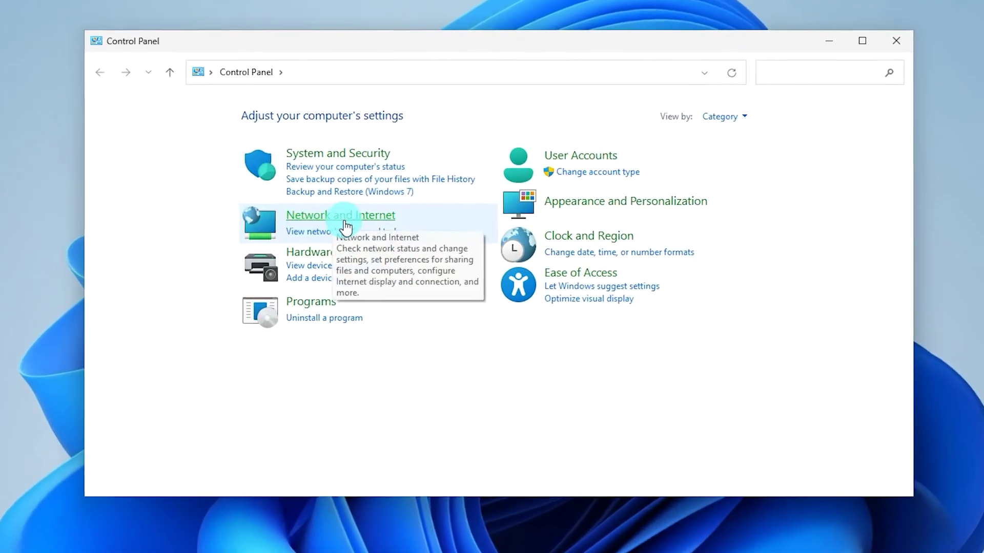
Go through Network and Sharing Center to the adapter list and bring up Ethernet's actions
click(378, 232)
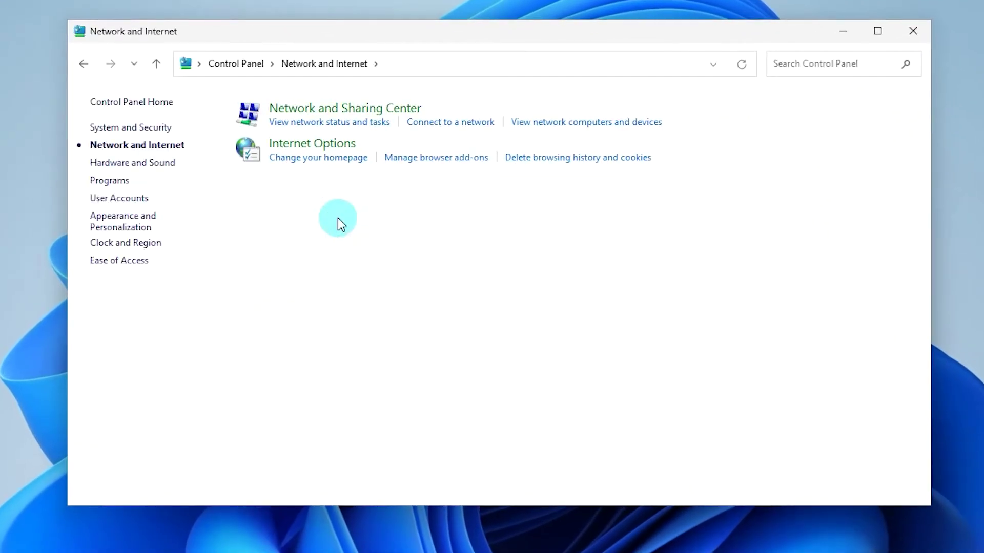
click(368, 111)
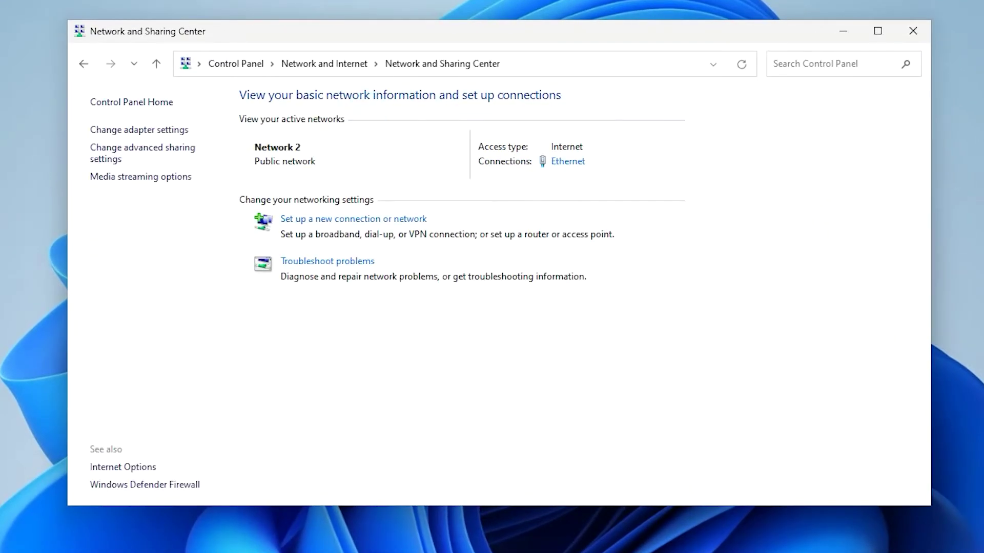
click(156, 131)
click(157, 136)
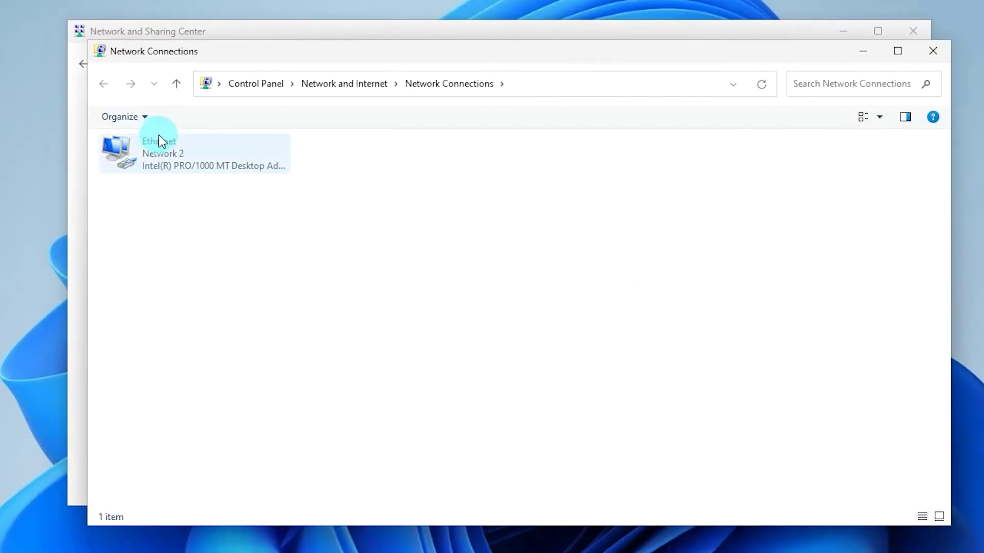
right_click(176, 154)
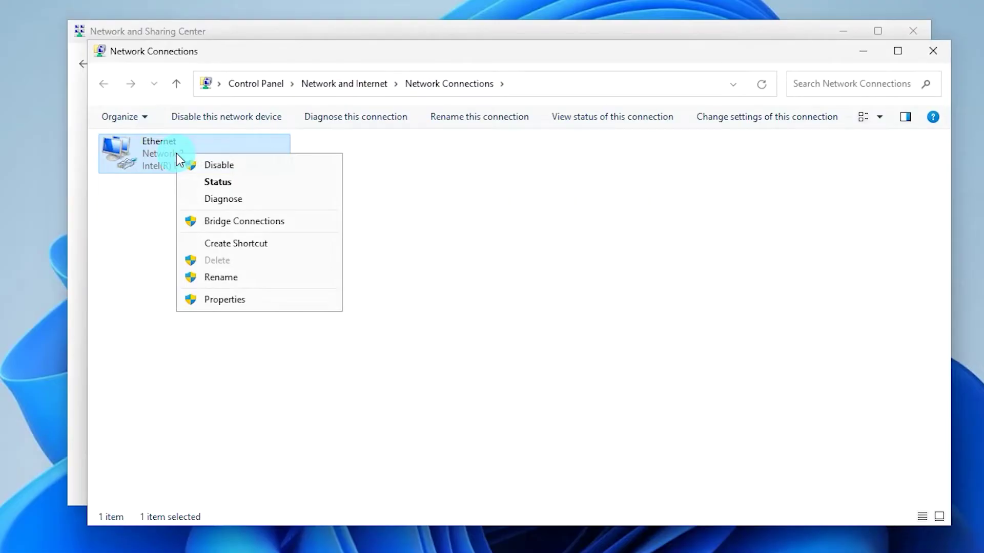
Open Ethernet's IPv4 (TCP/IPv4) properties and switch to using a fixed IP address
click(228, 300)
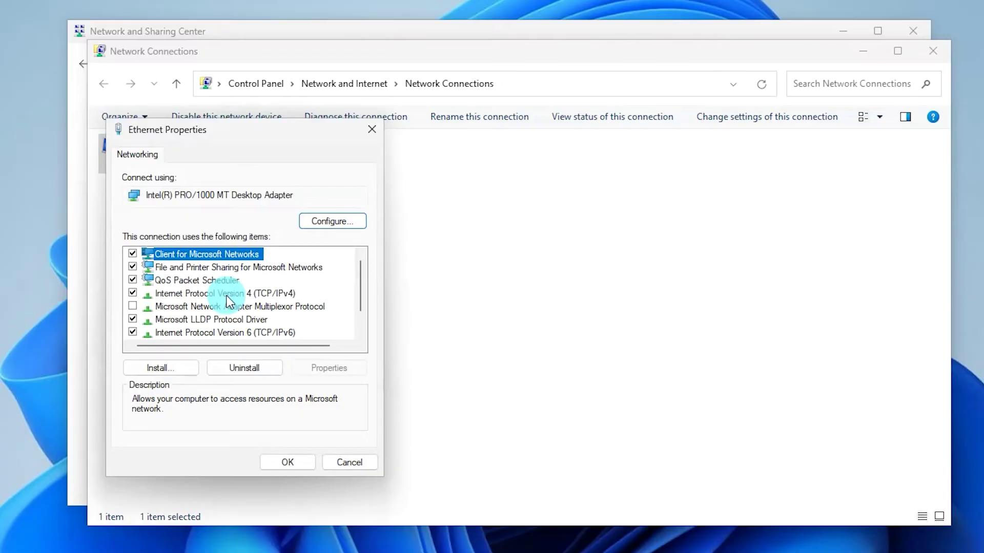
click(226, 296)
click(335, 369)
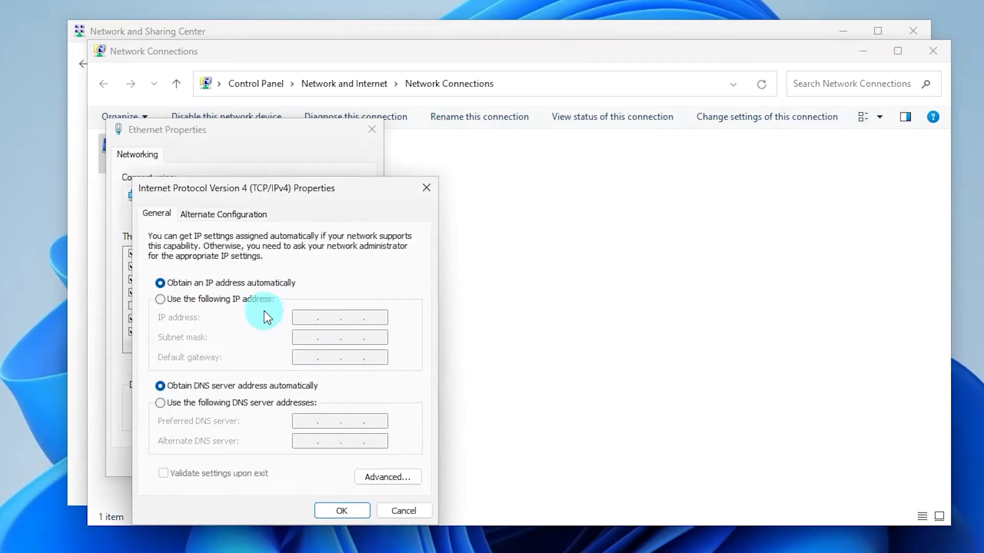
click(237, 298)
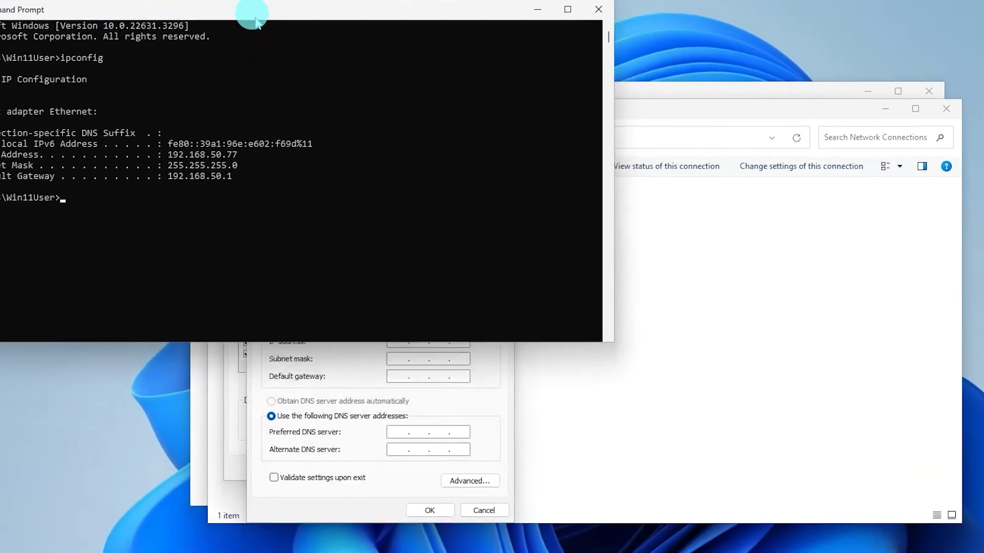
drag(256, 24, 221, 0)
click(348, 362)
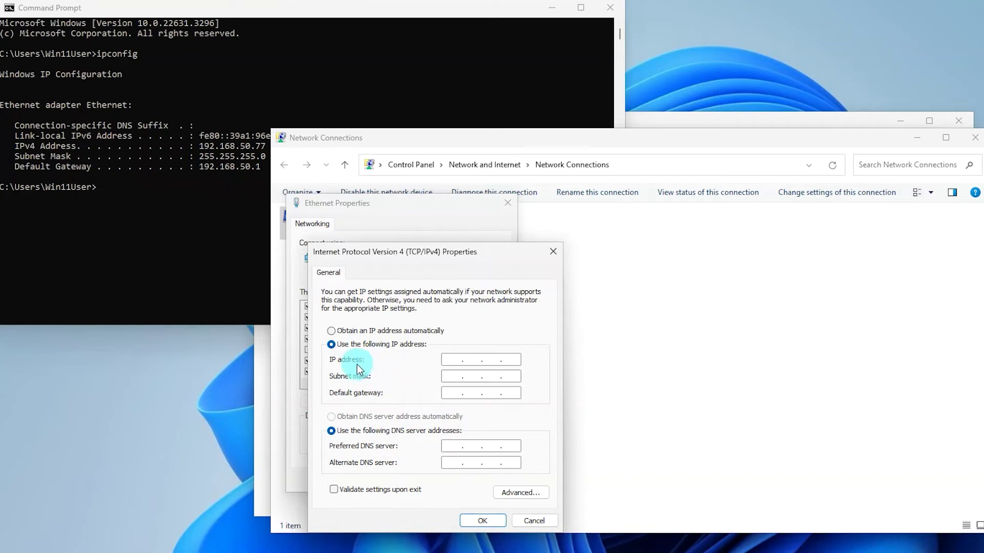
click(454, 361)
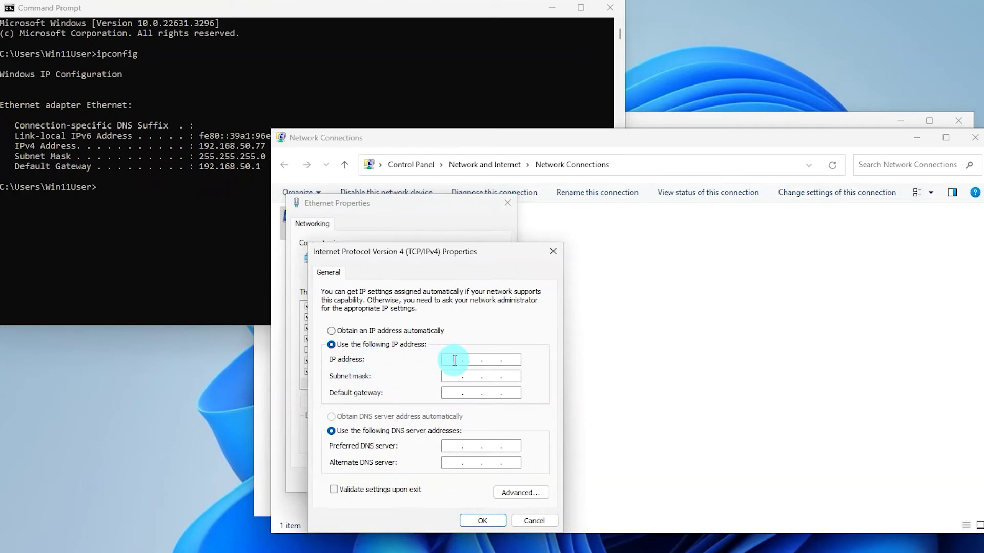
Enter IP 192.168.50.77, mask 255.255.255.0, gateway 192.168.50.1, DNS 192.168.50.1 and 8.8.8.8
text(192.168.50.77)
key(Tab)
key(Tab)
text(192 . 168 . )
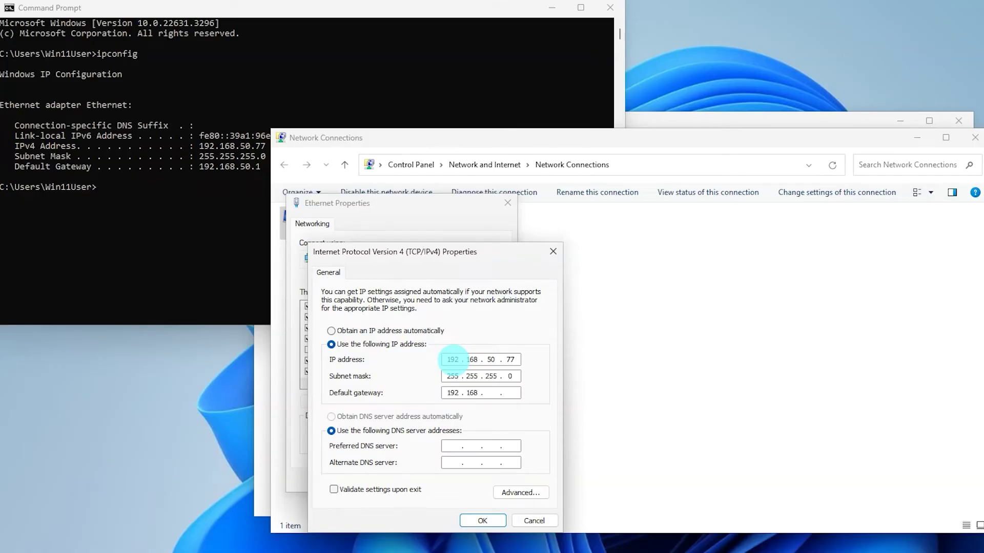
text(50 . 1)
key(Tab)
key(Tab)
key(BackSpace)
text(19216850.18.8.85.)
key(BackSpace)
key(BackSpace)
key(BackSpace)
text(8.8)
Validate and save the IPv4 settings, close Ethernet properties, and decline the suggested fix
click(400, 488)
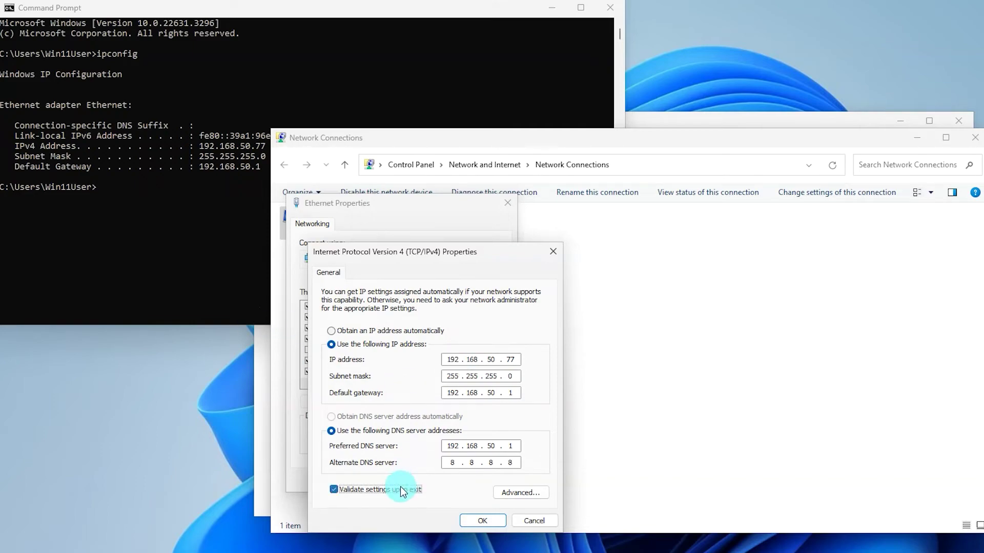
click(484, 520)
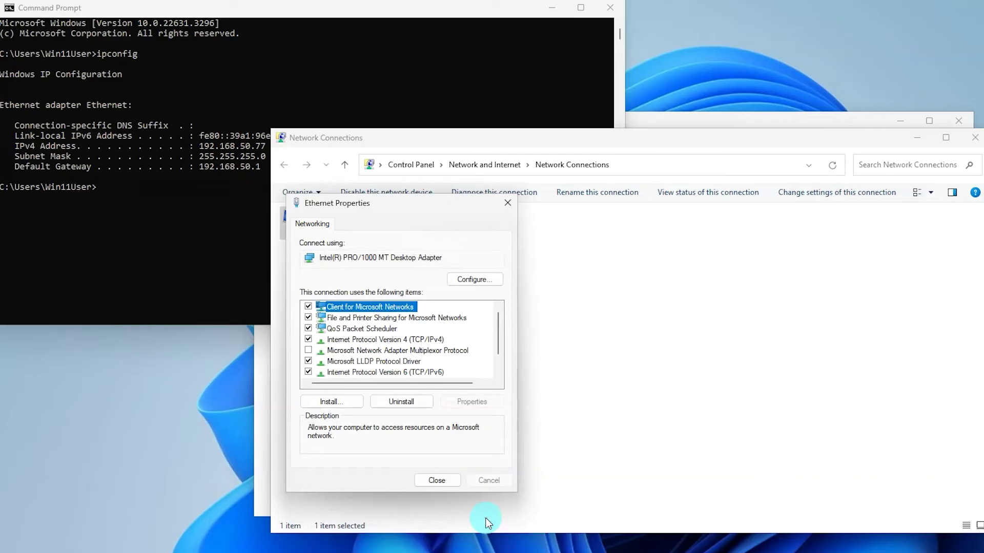
click(448, 480)
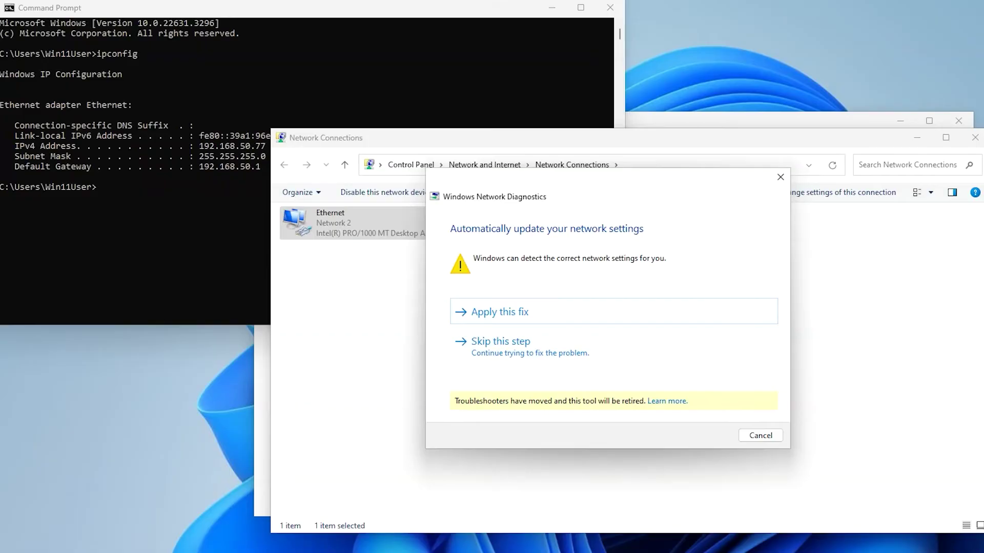
click(503, 347)
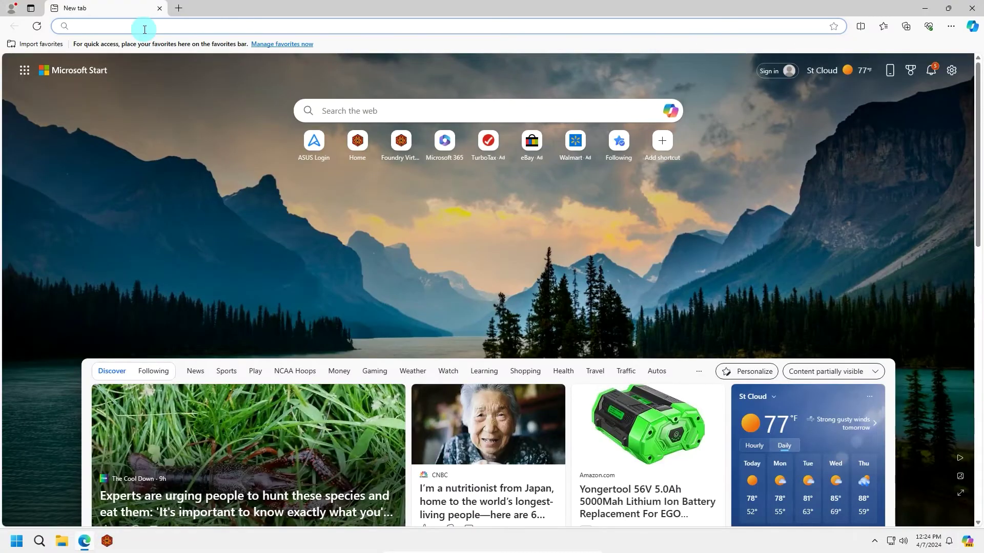
Load the router page at 192.168.50.1 and sign in with the admin username and password
text(192.168.50.1)
key(Return)
text(admin)
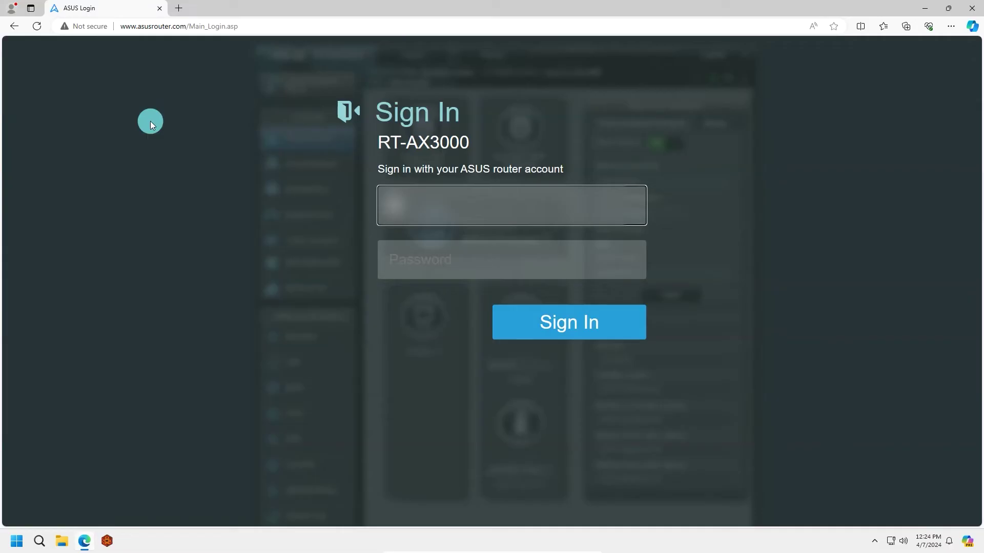
key(Tab)
text(a•••••••••••)
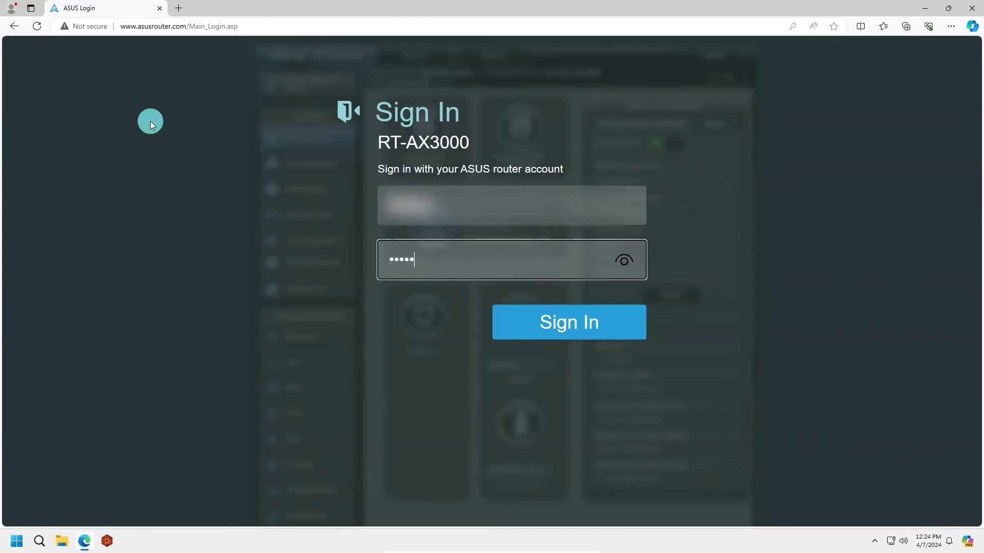
key(Return)
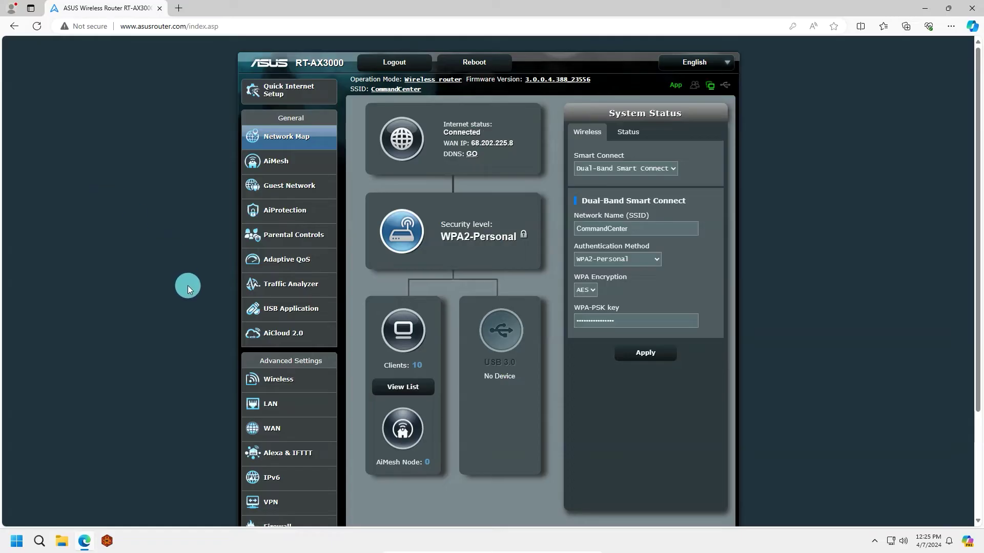
Go to WAN settings and open the Virtual Server / Port Forwarding page
scroll(298, 327, down, 1)
click(288, 358)
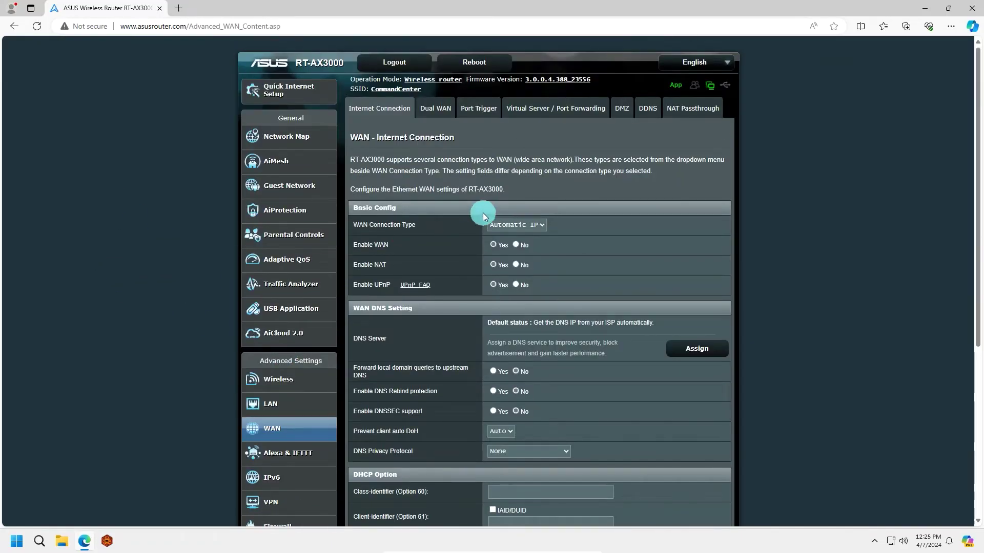
click(516, 108)
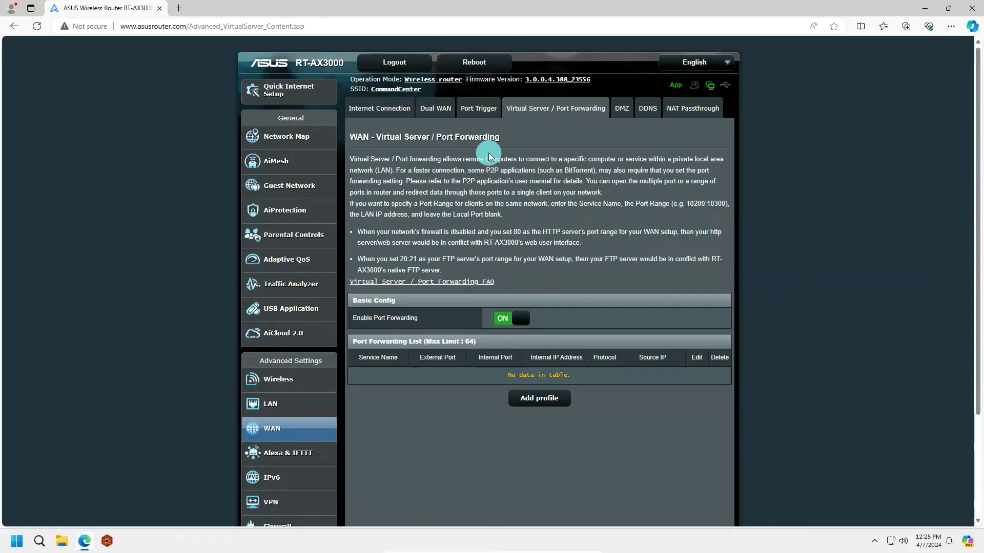
scroll(461, 185, down, 1)
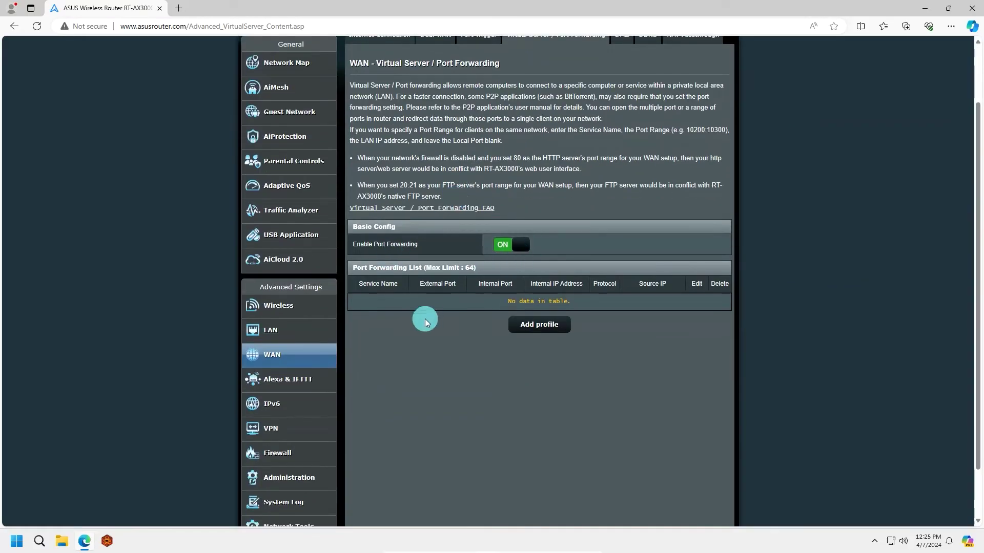
Add forwarding profile 'Foundry': TCP, external port 30000, internal IP 192.168.50.77, and save it
click(535, 325)
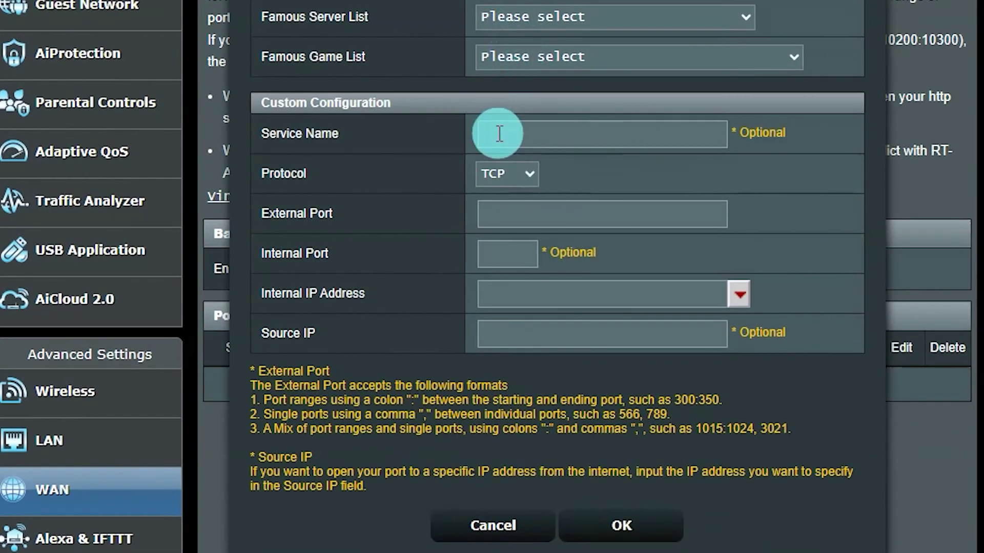
click(495, 177)
text(Foundry)
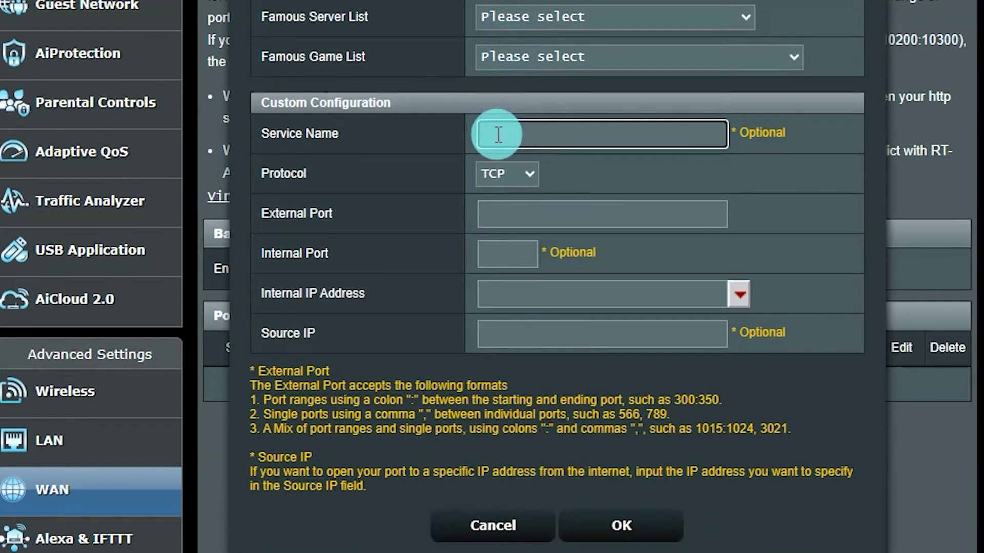
key(Tab)
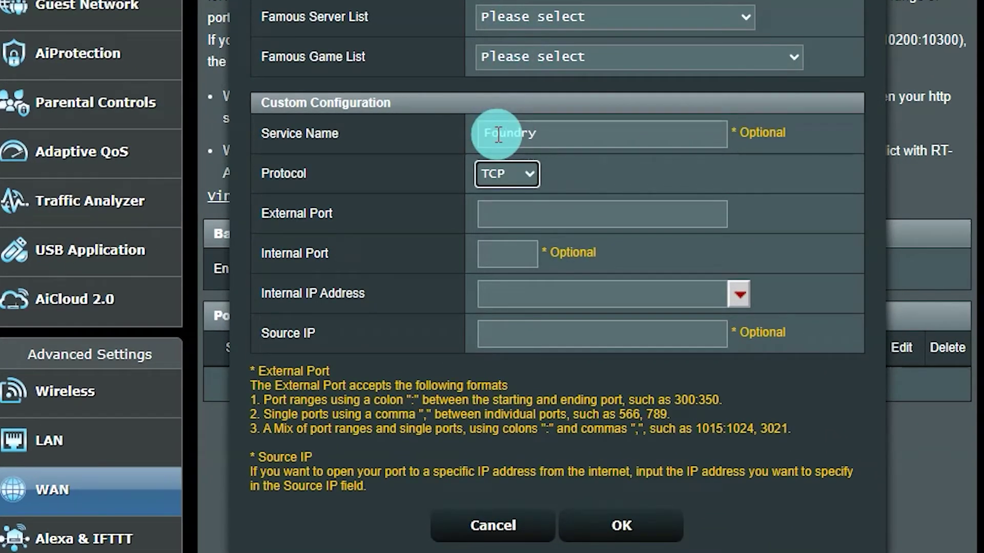
key(Tab)
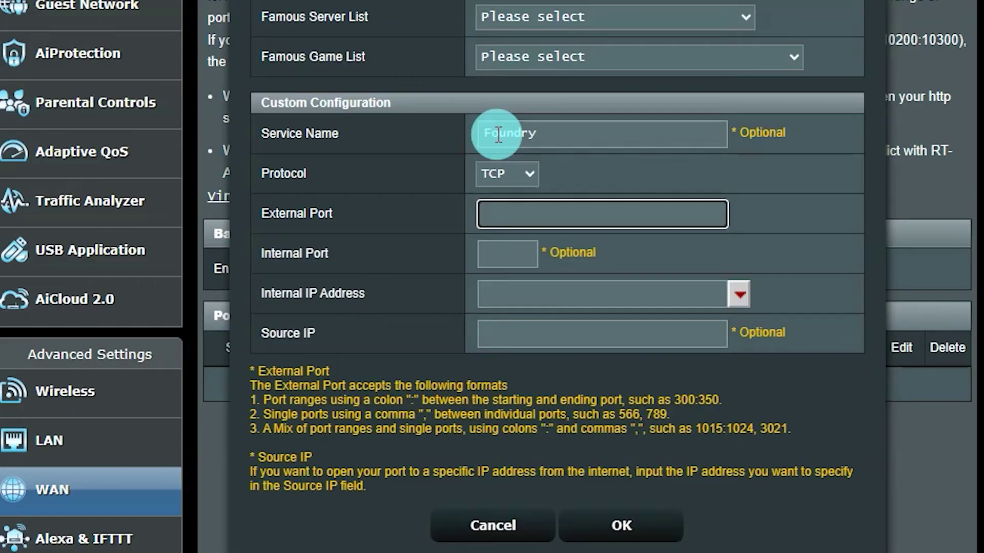
text(30000)
key(Tab)
key(Tab)
key(Tab)
key(Tab)
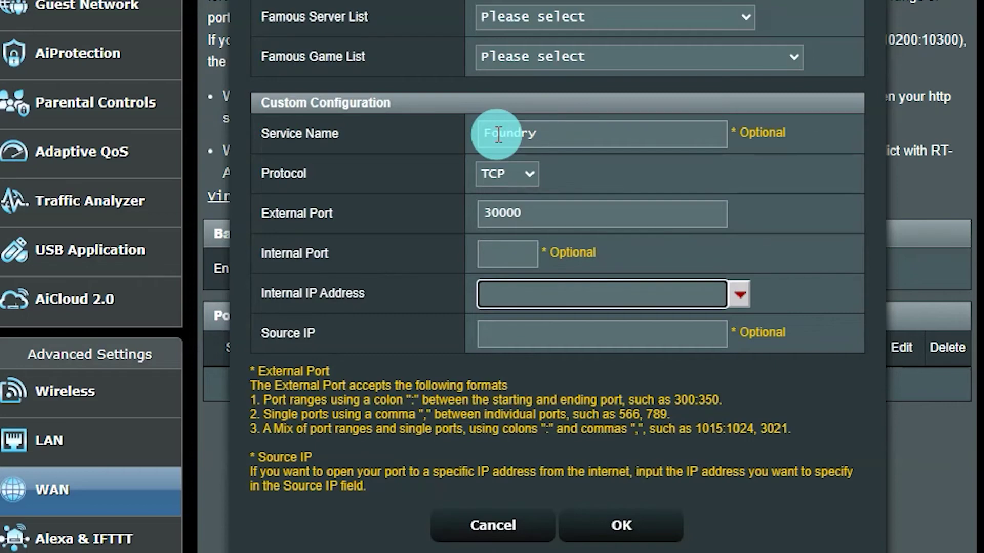
text(192.168.50.77)
click(404, 437)
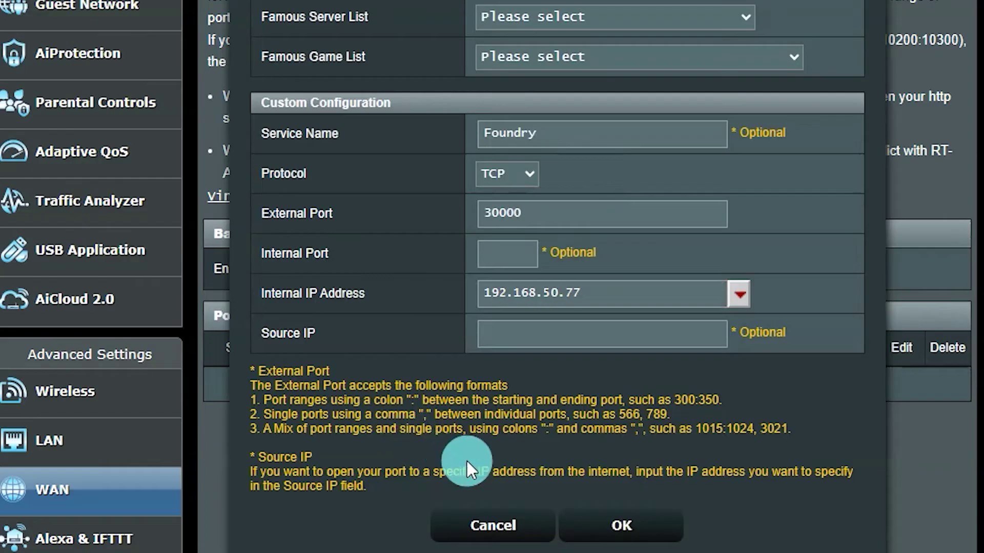
click(627, 527)
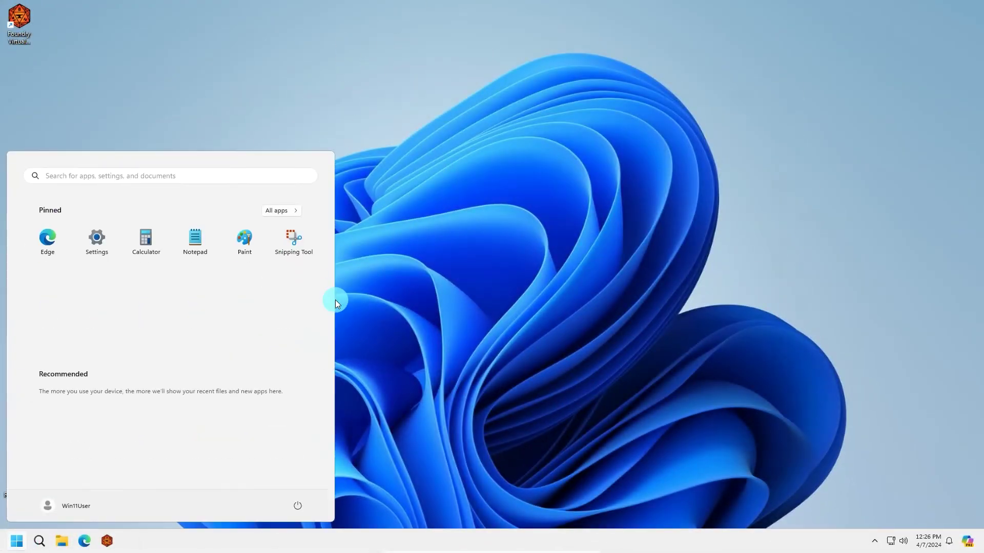
Open Windows Defender Firewall with Advanced Security and start a new inbound rule
click(28, 175)
text(windows defe)
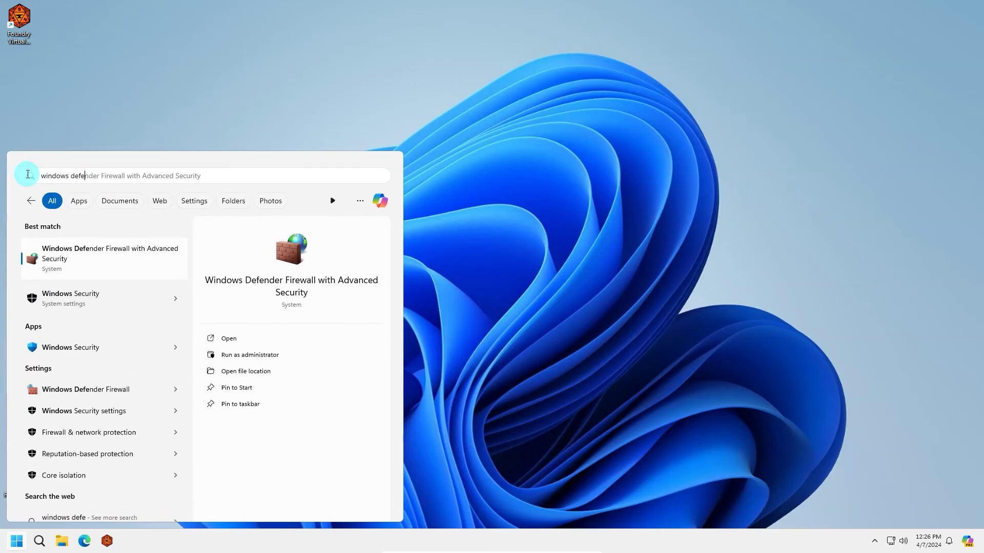
click(112, 261)
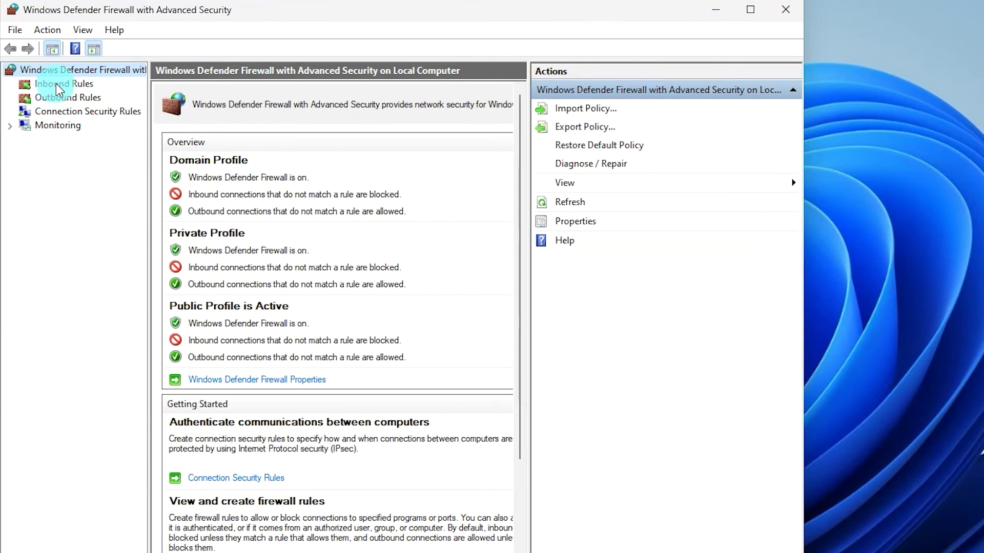
click(81, 82)
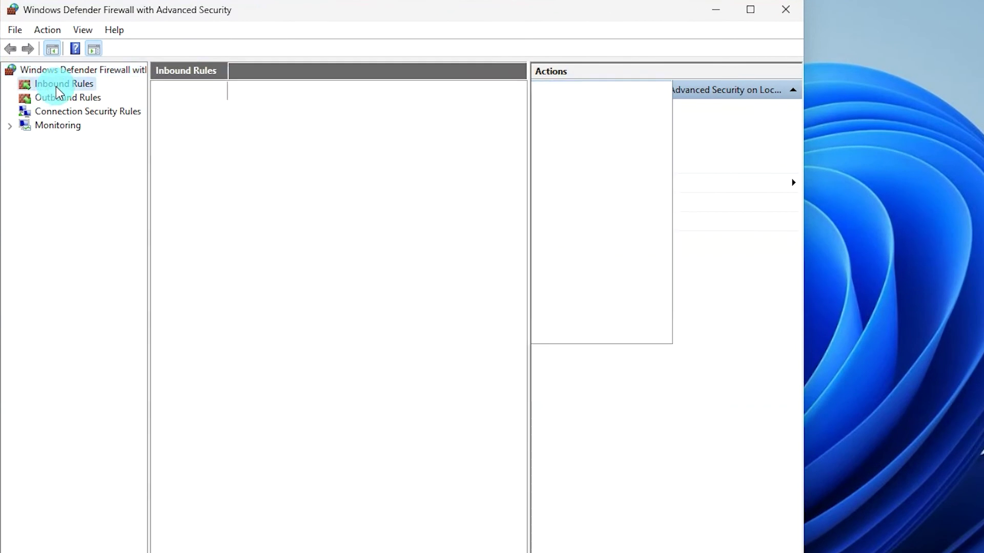
click(580, 110)
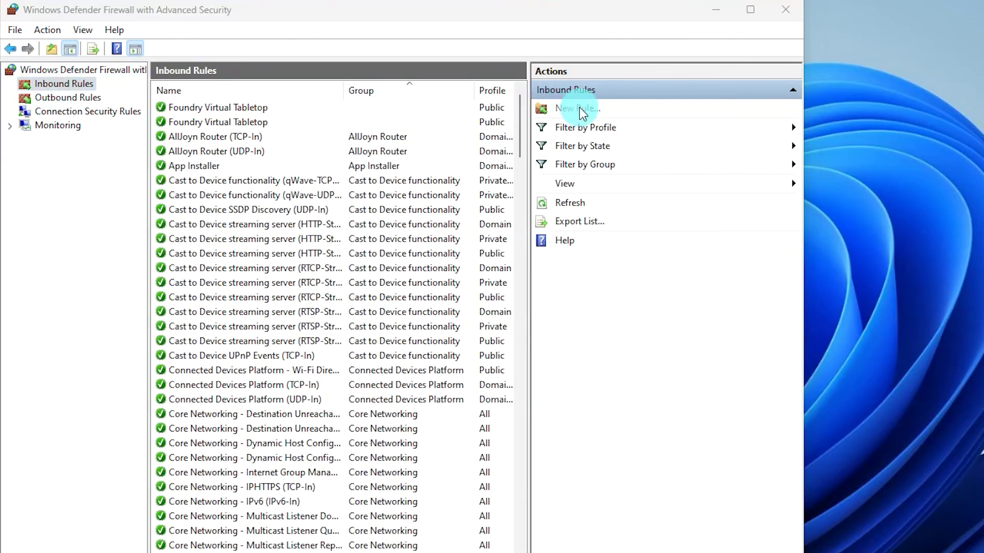
Make it a Port rule for TCP 30000, allow the connection on all profiles, and name it 'Foundry'
click(188, 197)
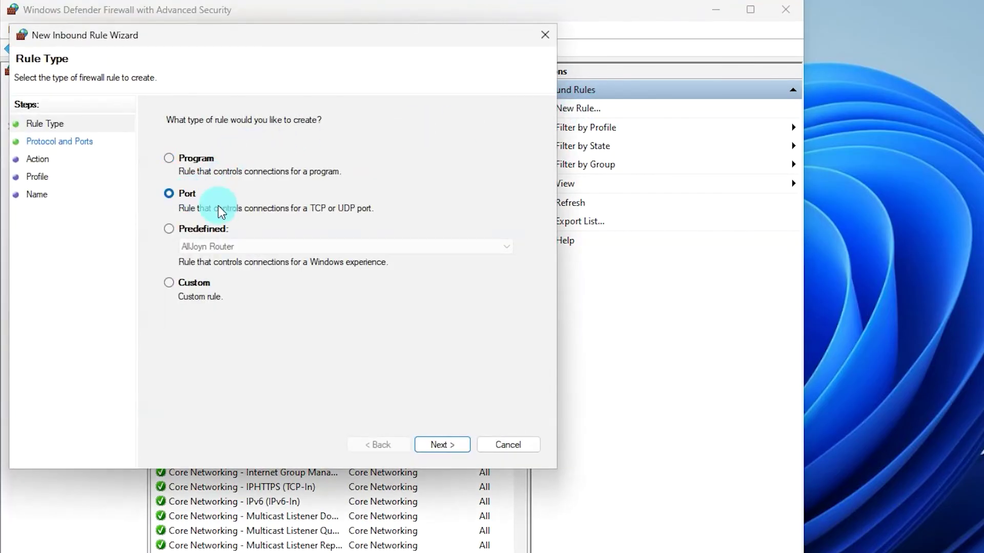
click(434, 444)
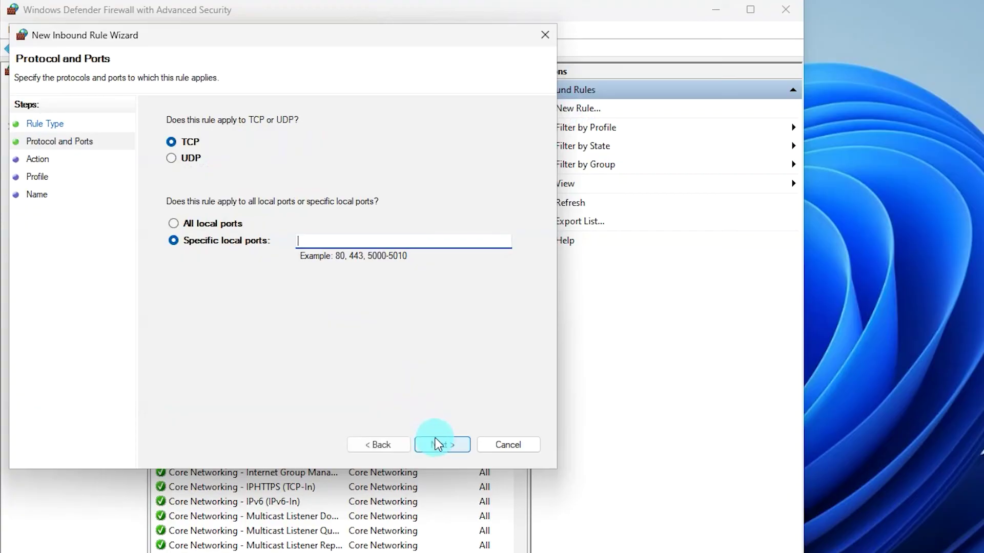
click(352, 239)
text(30000)
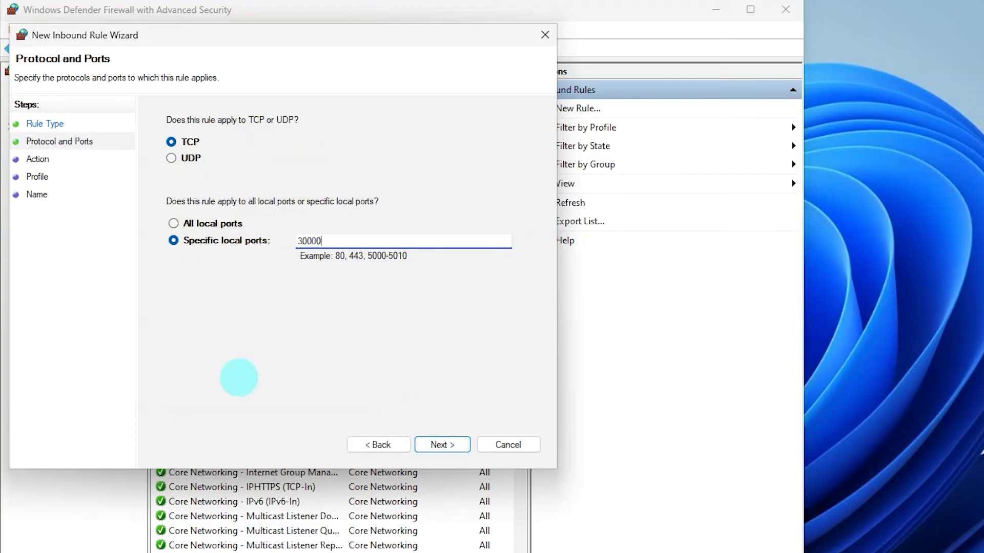
click(437, 446)
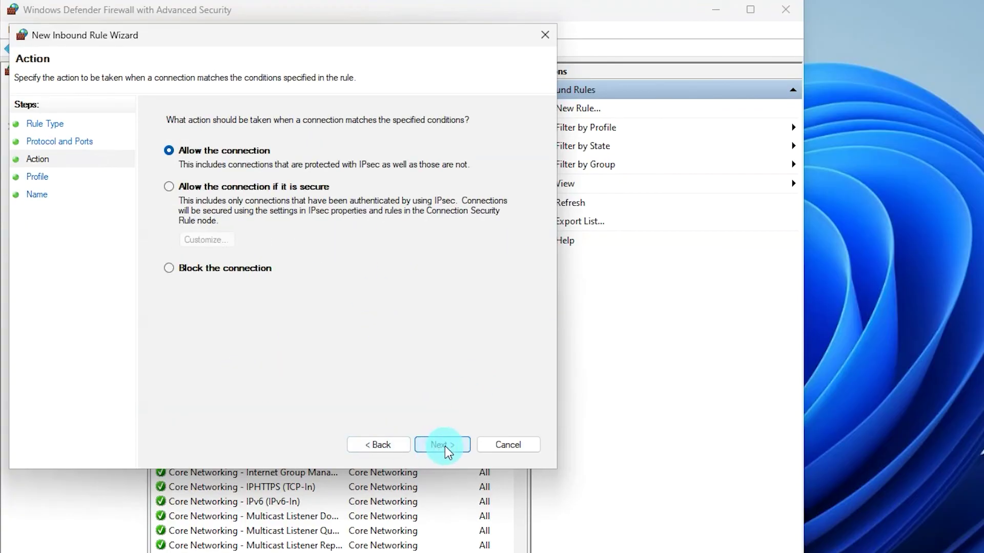
click(444, 447)
click(454, 449)
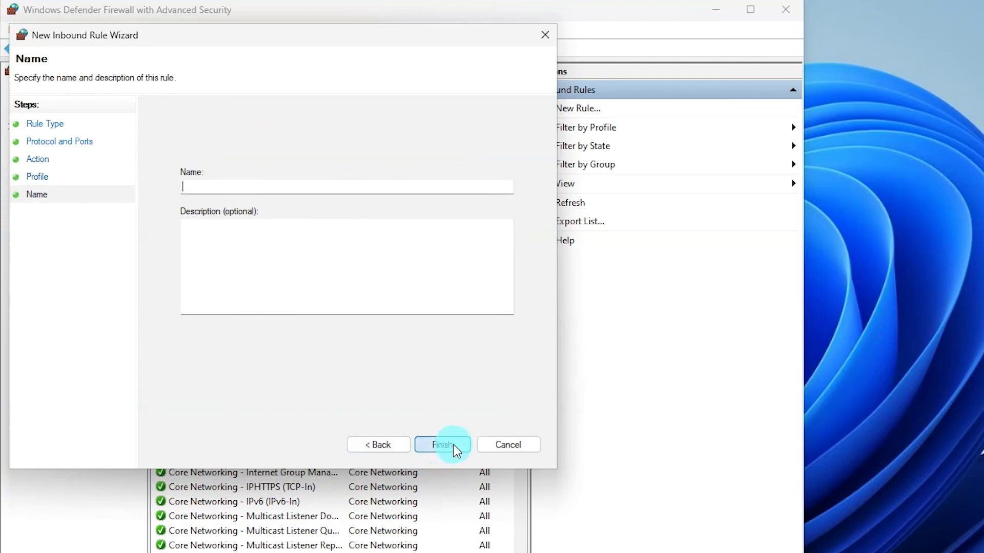
text(Found)
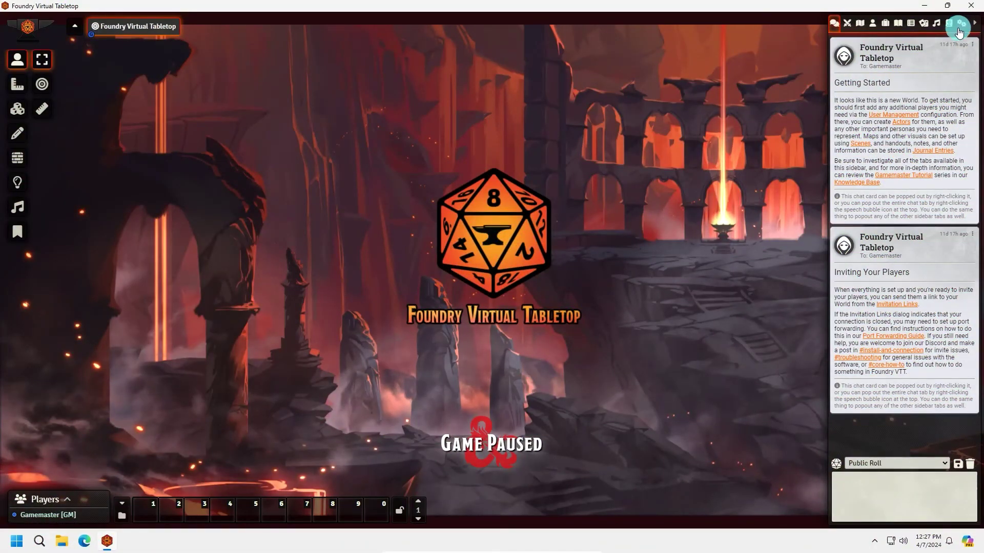
Open Game Settings > Invitation Links and check the Internet status shows the connection open
click(960, 32)
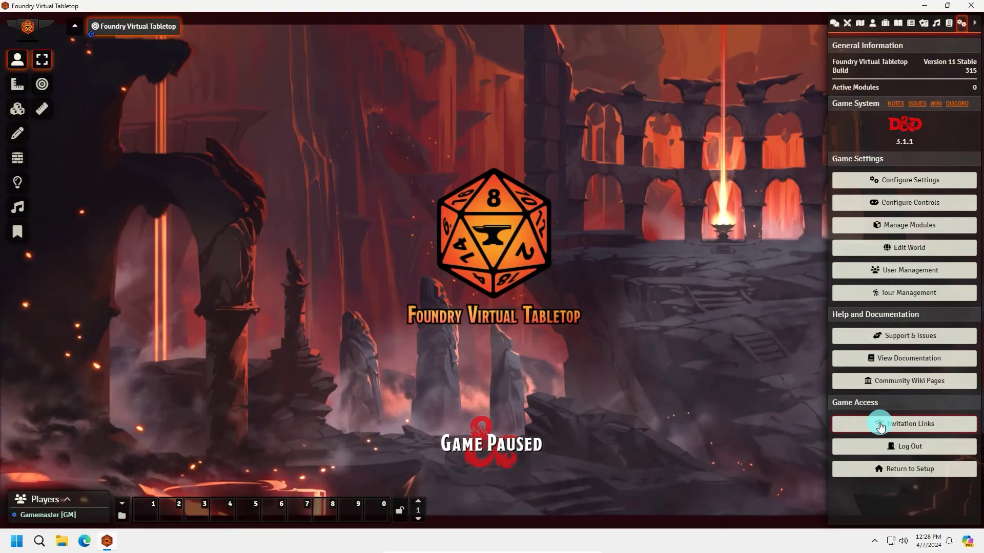
click(880, 425)
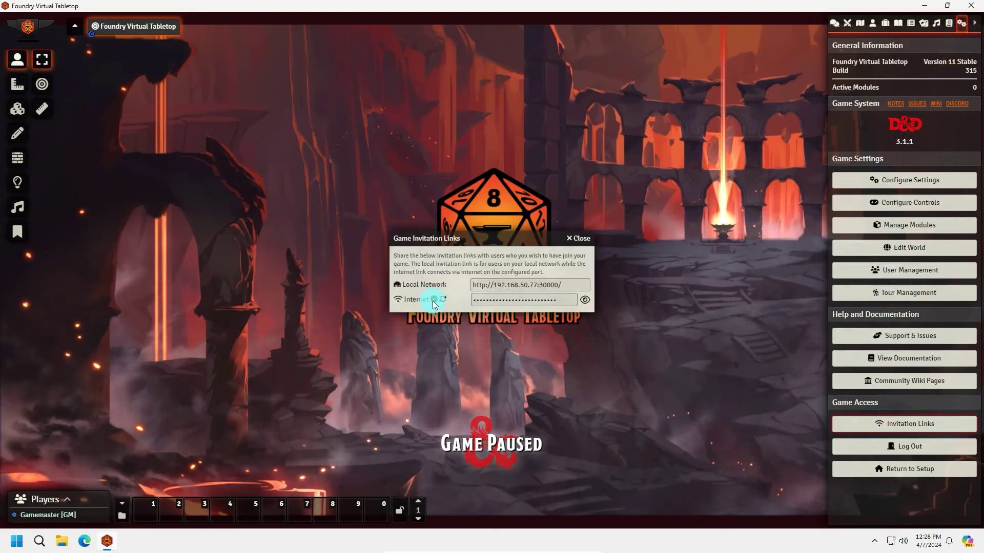
mouse_move(433, 306)
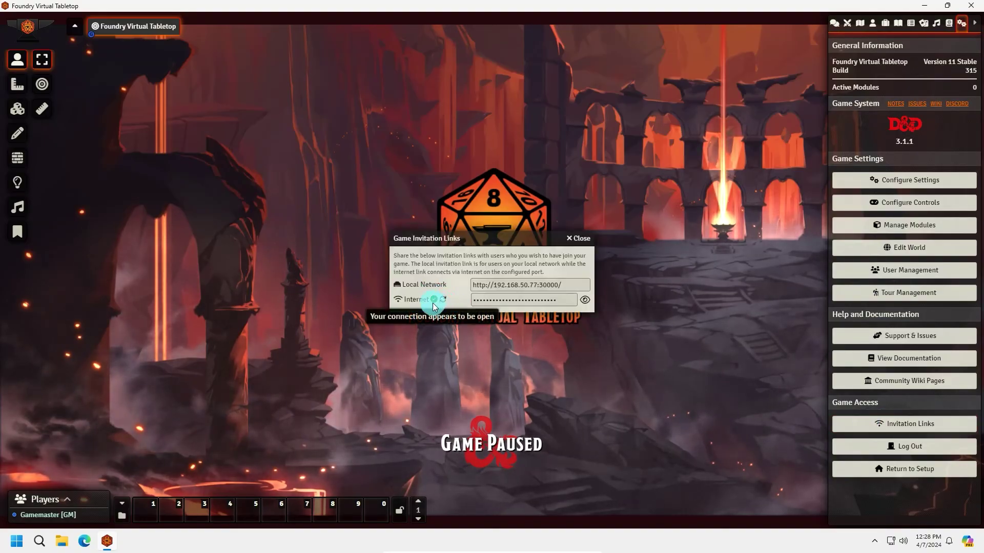